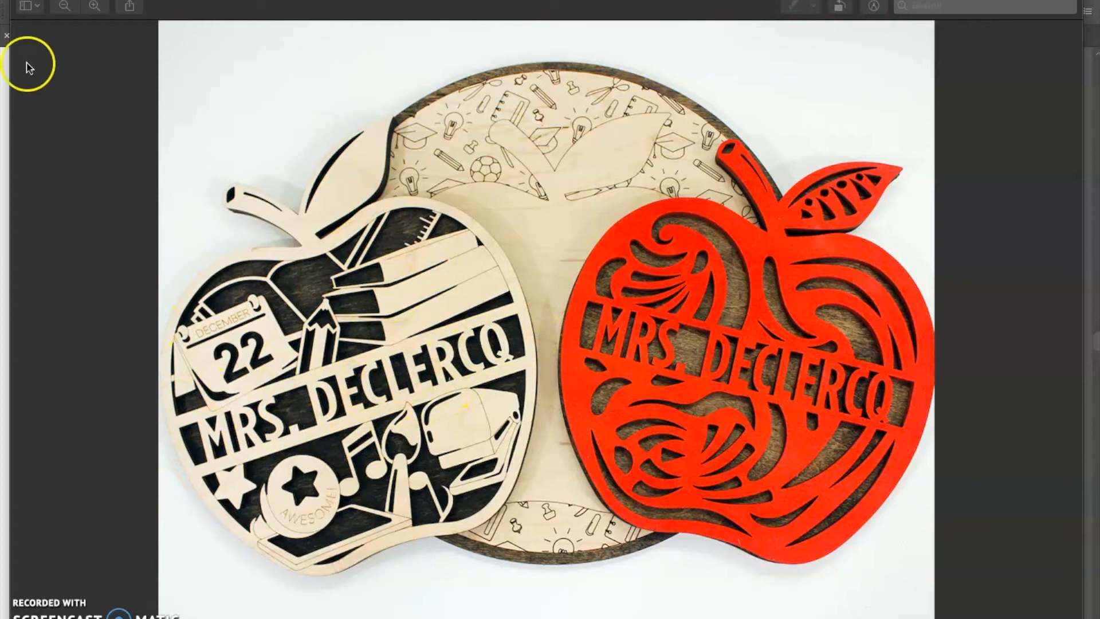
# Switch from the sample photo to the Apple-Icons.svg artwork and add the teacher's title and surname in capitals in the empty band.
pyautogui.click(23, 1)
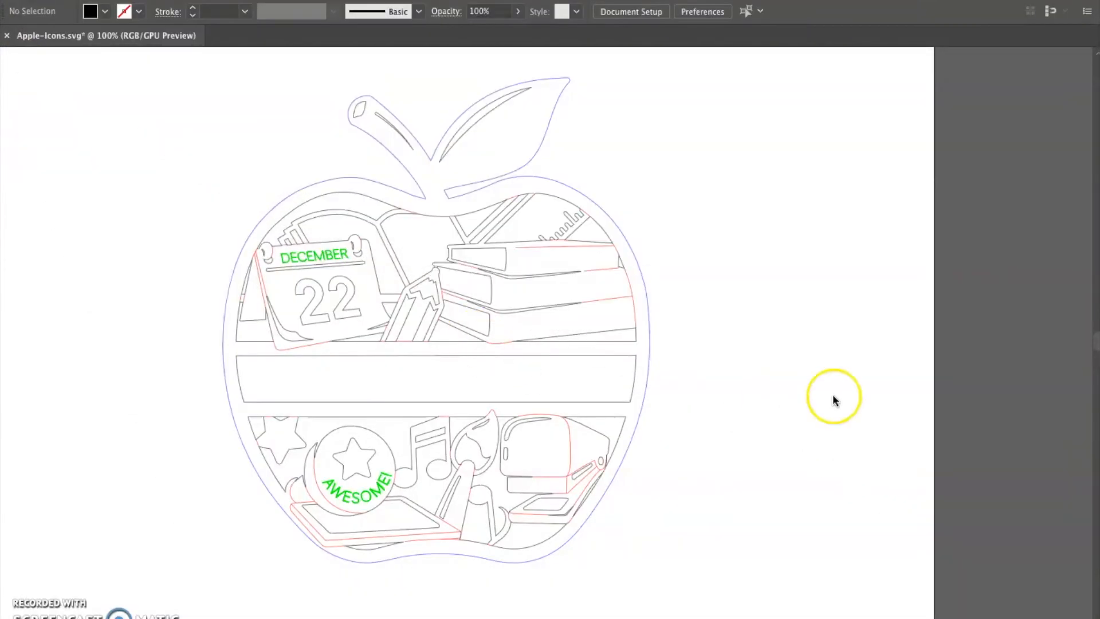
pyautogui.click(834, 396)
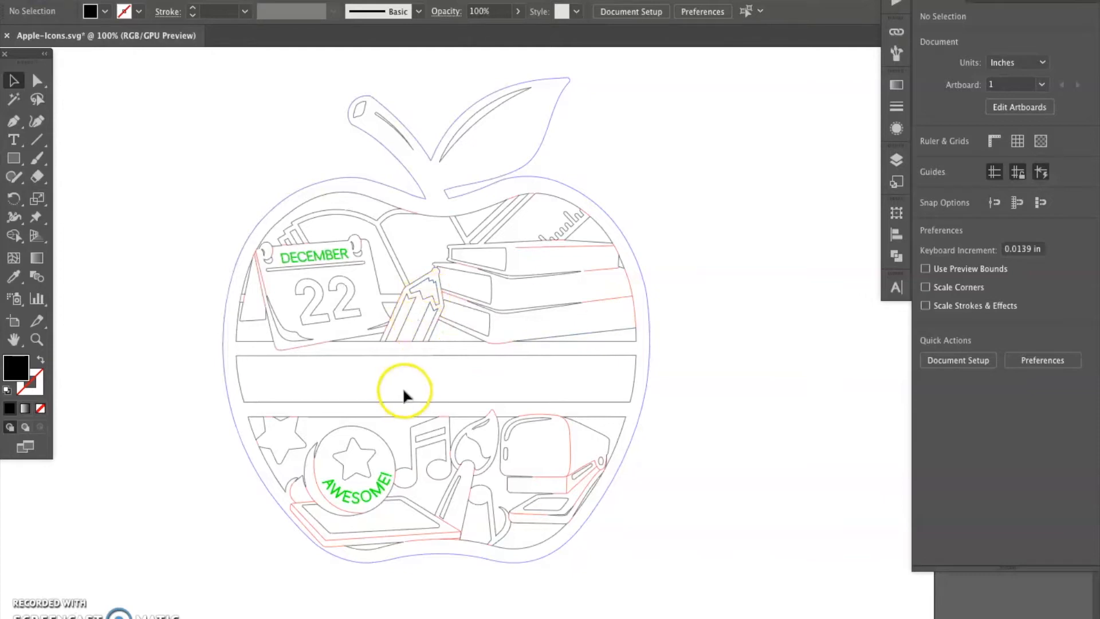
pyautogui.scroll(1, 407, 386)
pyautogui.moveTo(454, 357); pyautogui.dragTo(471, 334)
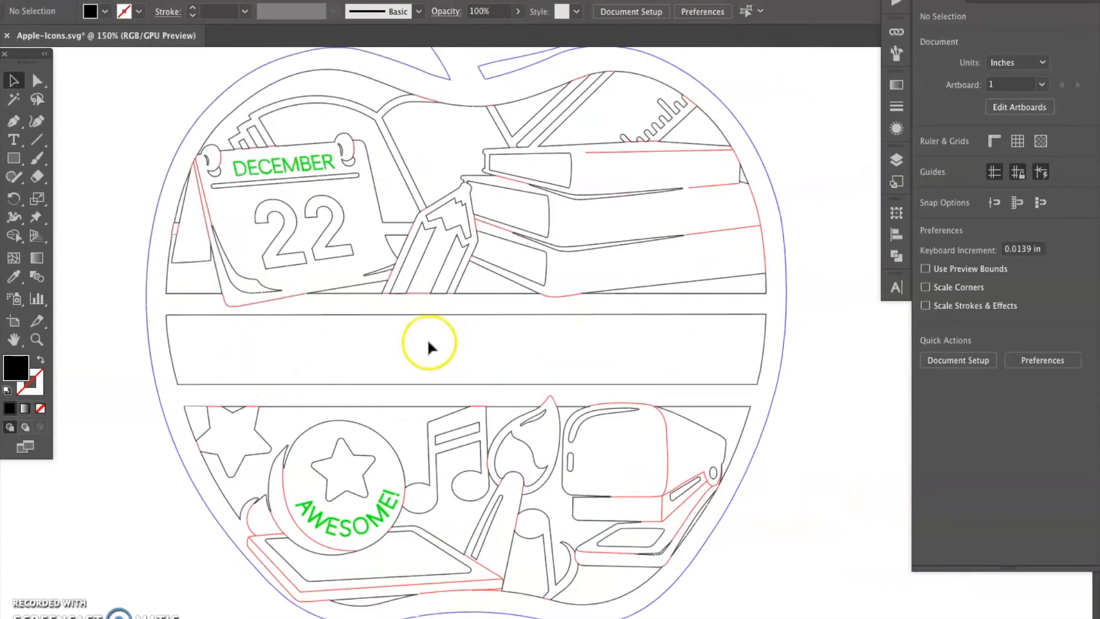
pyautogui.click(12, 142)
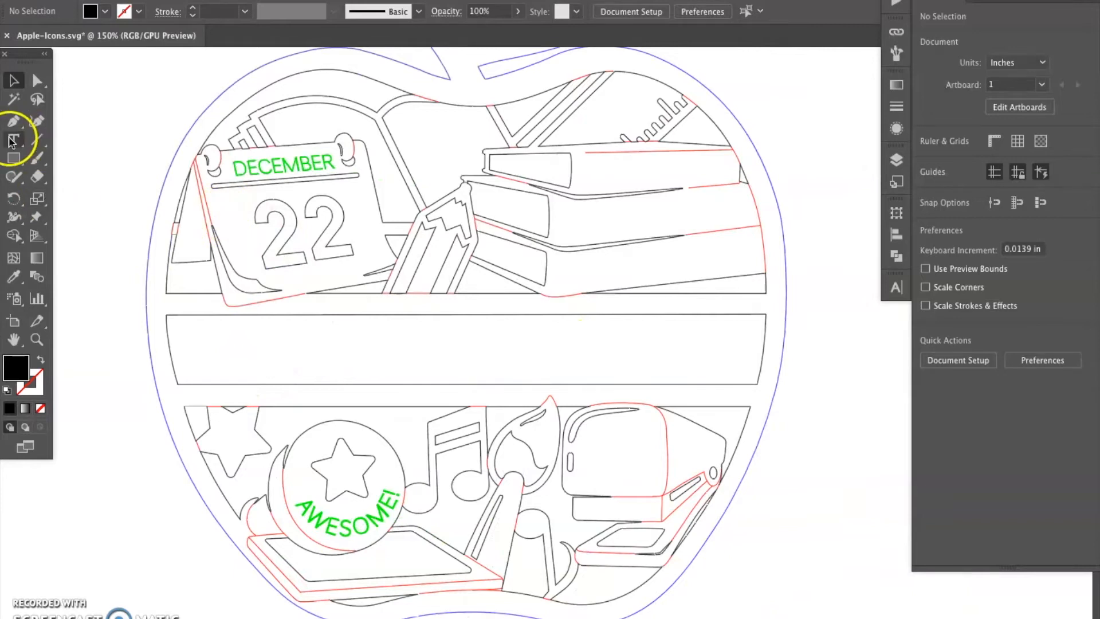
pyautogui.click(214, 348)
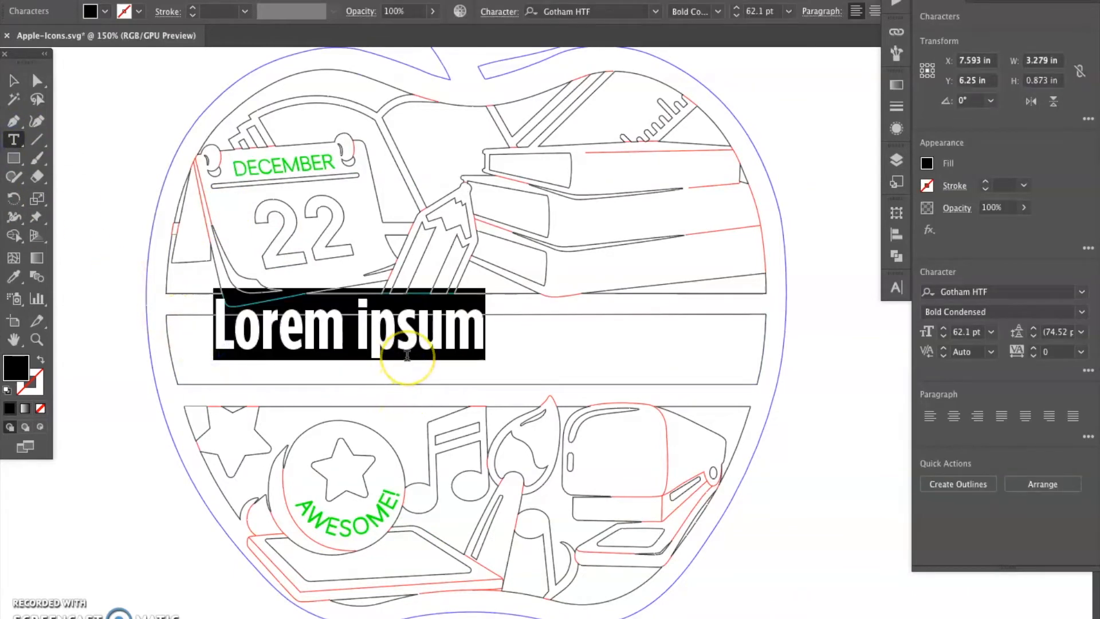
pyautogui.write('MRS. ')
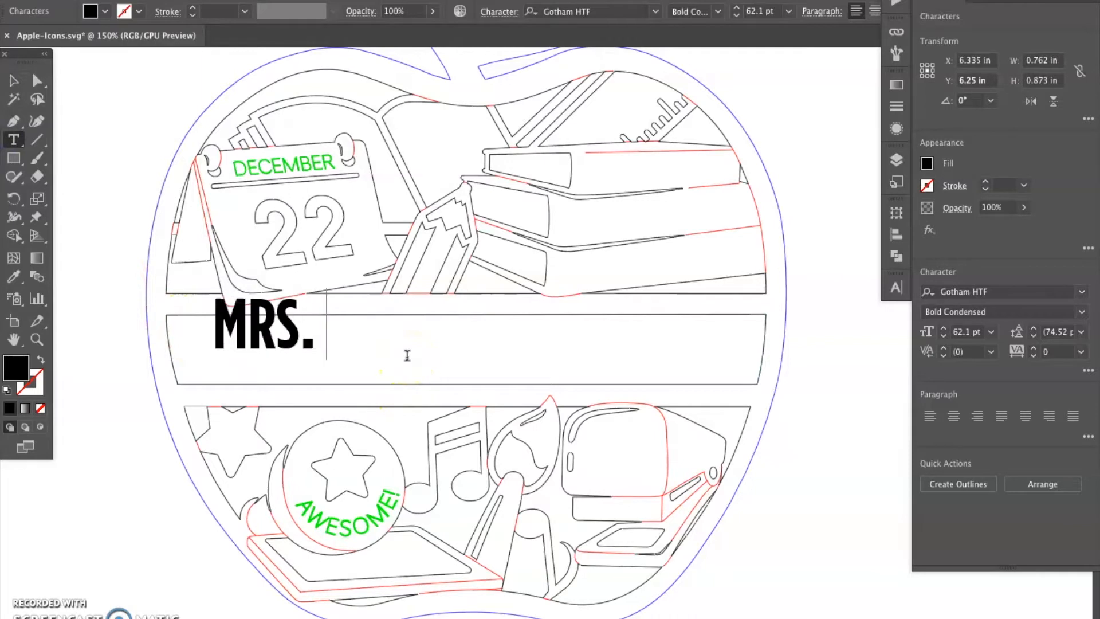
pyautogui.write('DECLERCQ')
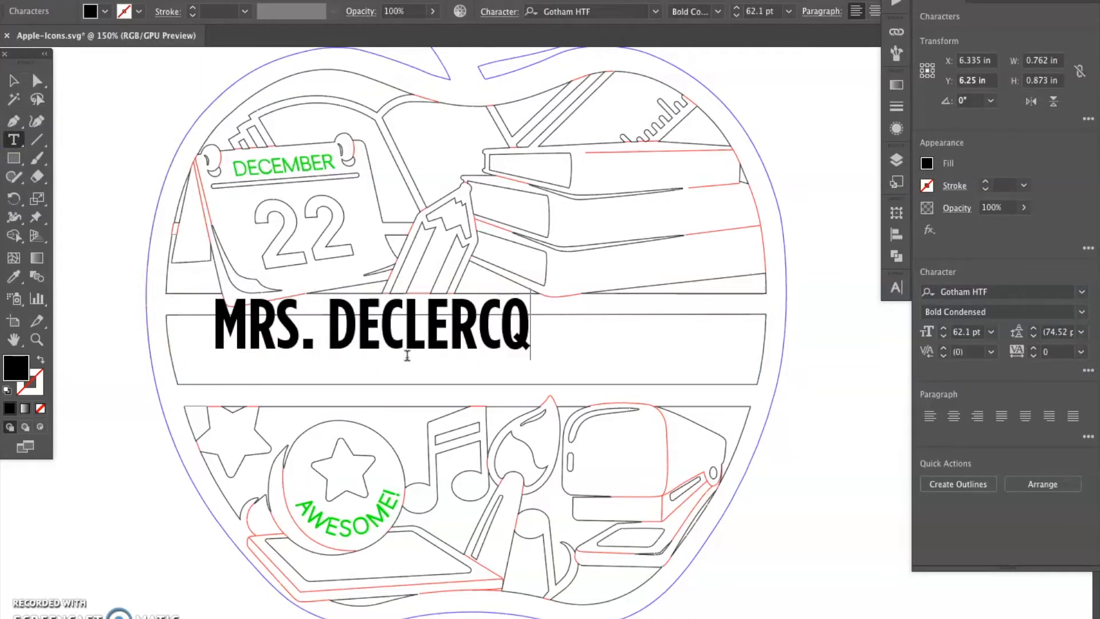
# Enlarge the name text to about 90.45 pt and position it to slightly overlap the band's upper and lower edges.
pyautogui.click(10, 78)
pyautogui.moveTo(291, 330); pyautogui.dragTo(278, 343)
pyautogui.moveTo(518, 372); pyautogui.dragTo(663, 420)
pyautogui.scroll(1, 618, 349)
pyautogui.moveTo(653, 309); pyautogui.dragTo(694, 306)
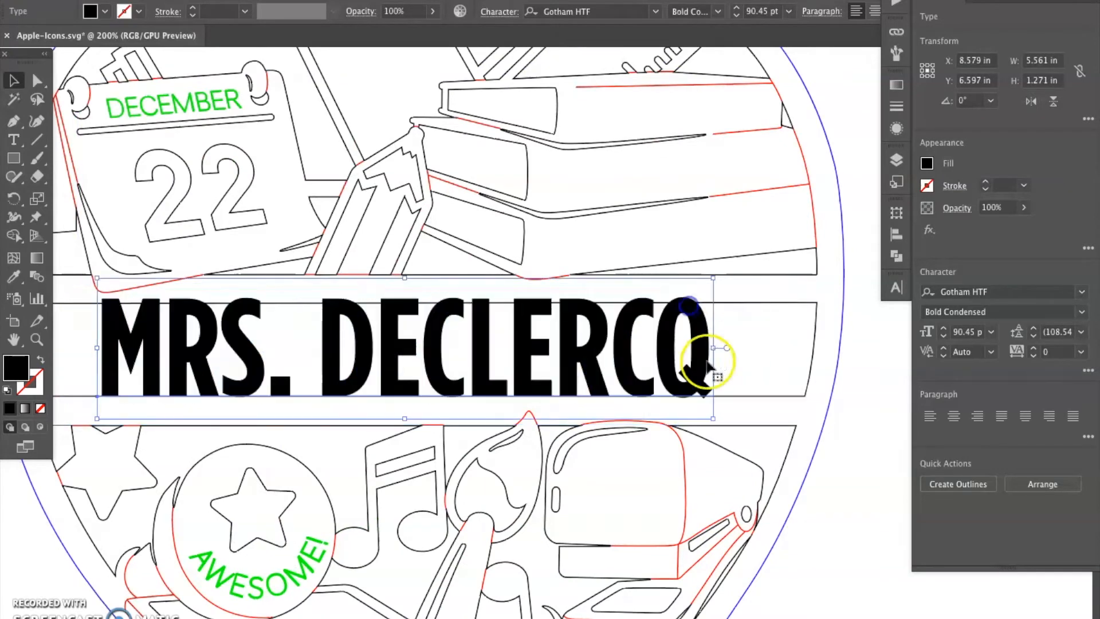
pyautogui.scroll(2, 705, 378)
pyautogui.moveTo(696, 239); pyautogui.dragTo(701, 243)
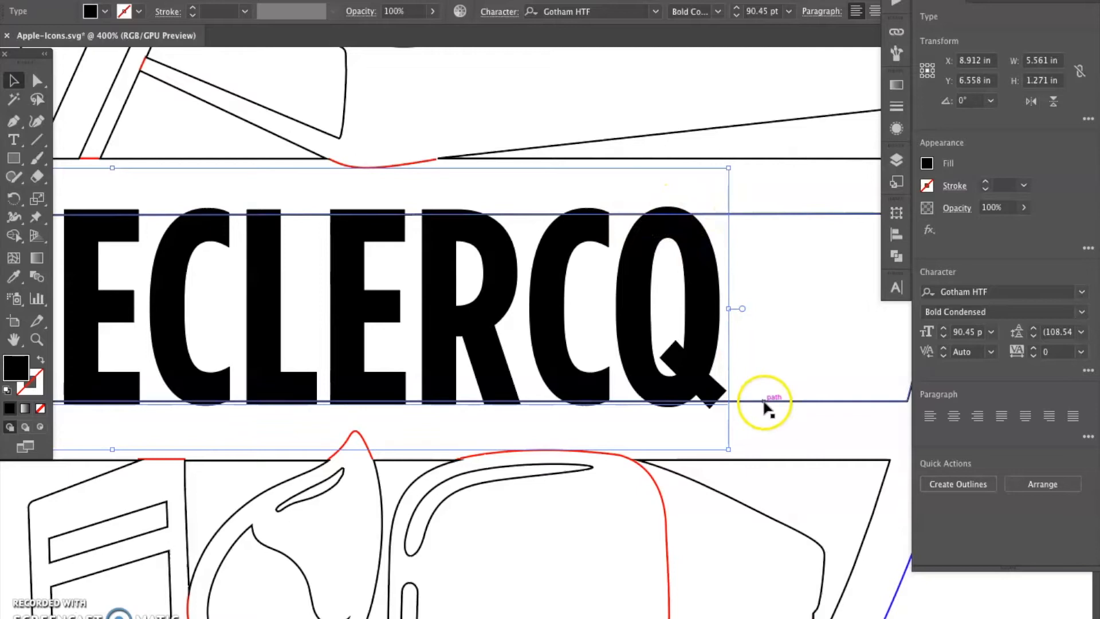
pyautogui.scroll(-2, 560, 293)
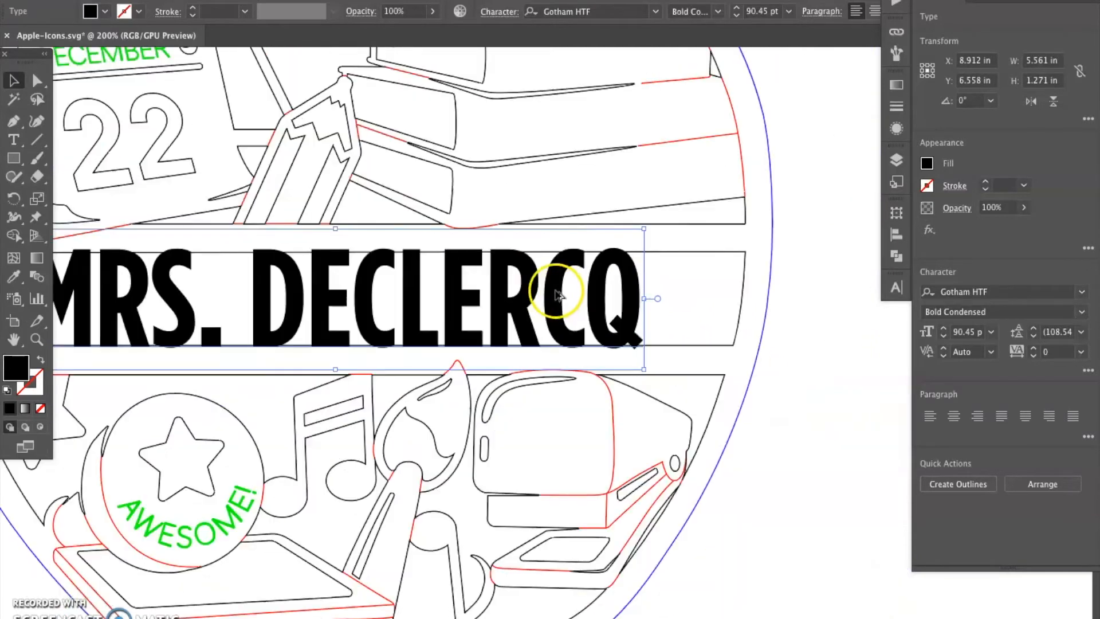
pyautogui.scroll(-1, 553, 294)
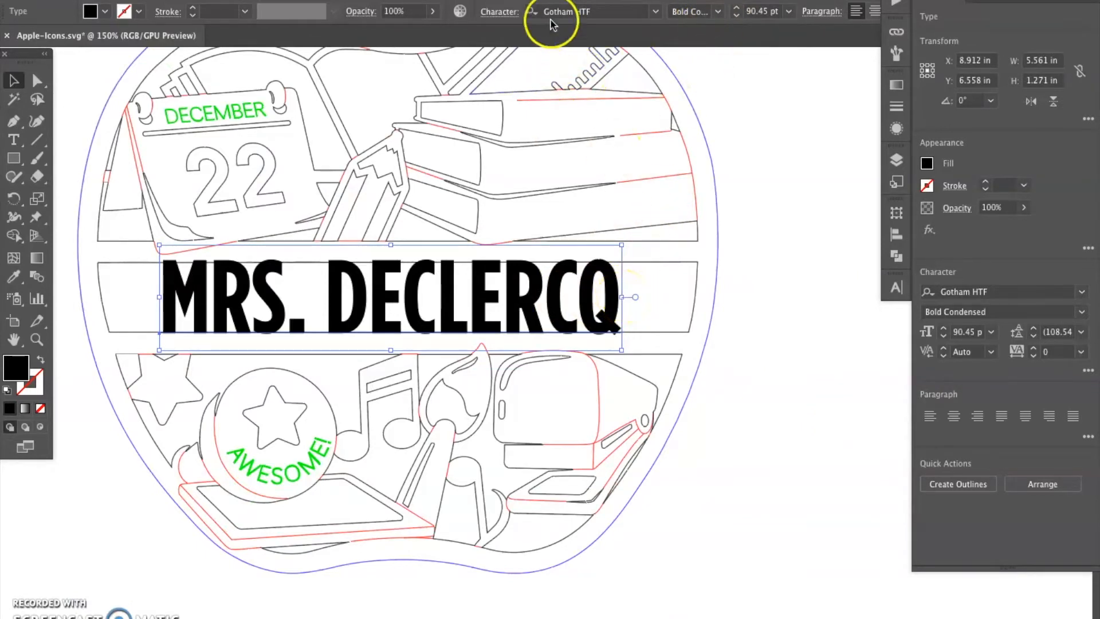
# Stretch the name text horizontally at both ends to about 6.39 in wide, keeping its height.
pyautogui.moveTo(622, 297); pyautogui.dragTo(667, 298)
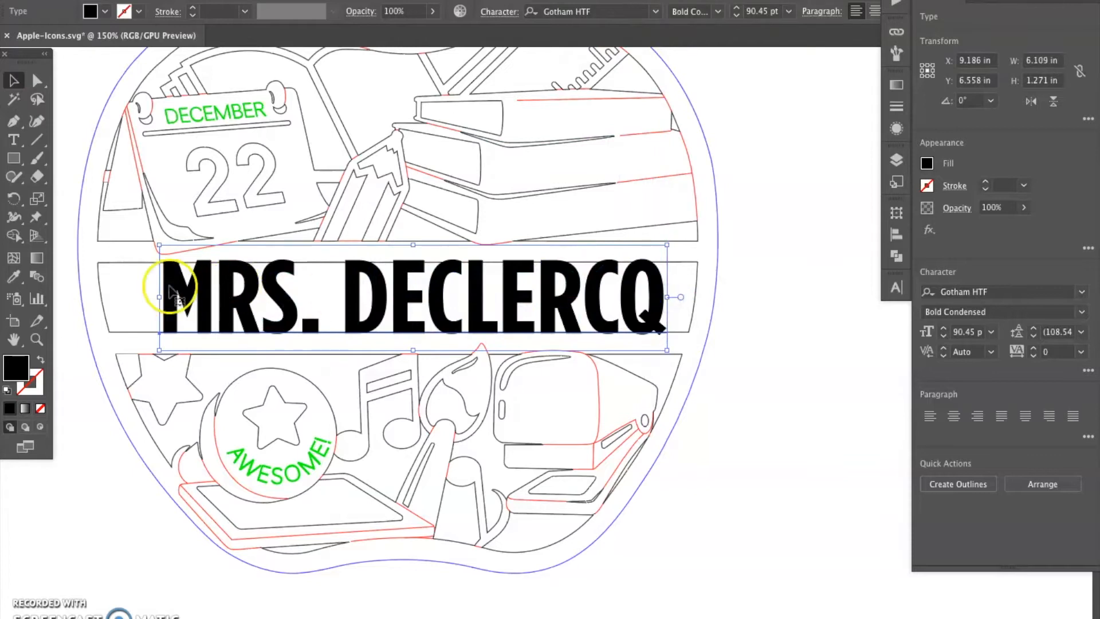
pyautogui.moveTo(160, 297); pyautogui.dragTo(136, 296)
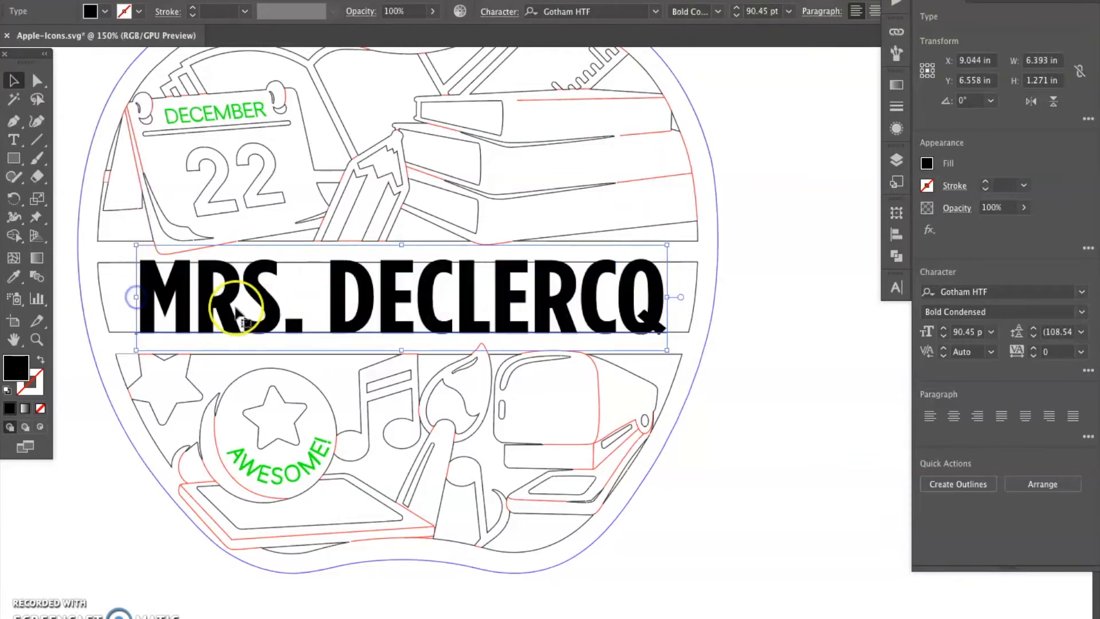
pyautogui.click(820, 323)
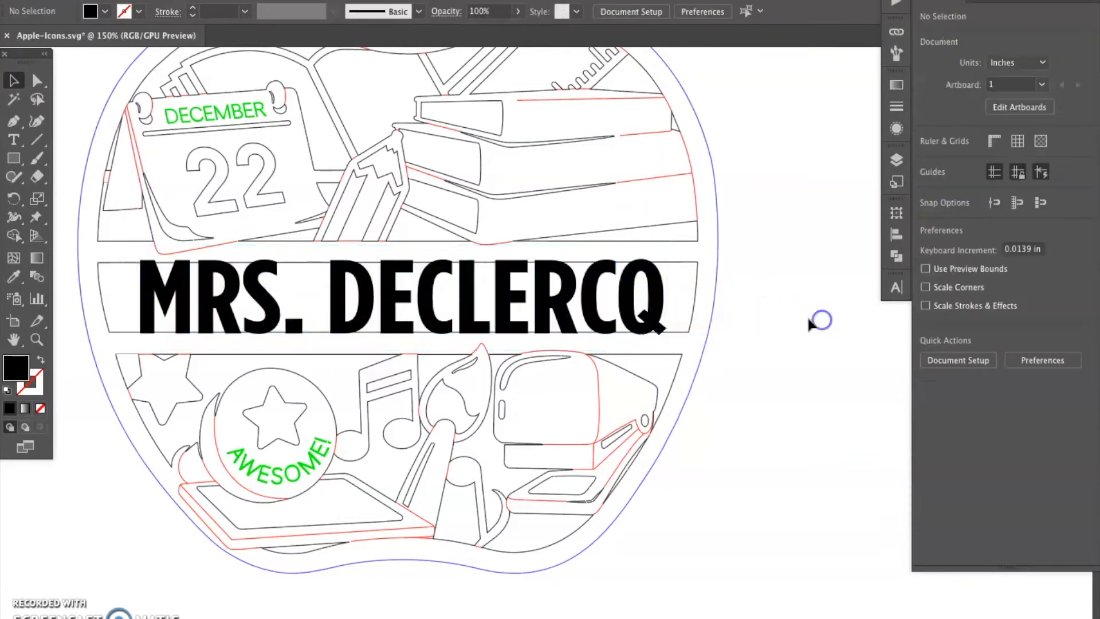
# Convert the name text to outlines and check that its letters select as one group.
pyautogui.click(352, 314)
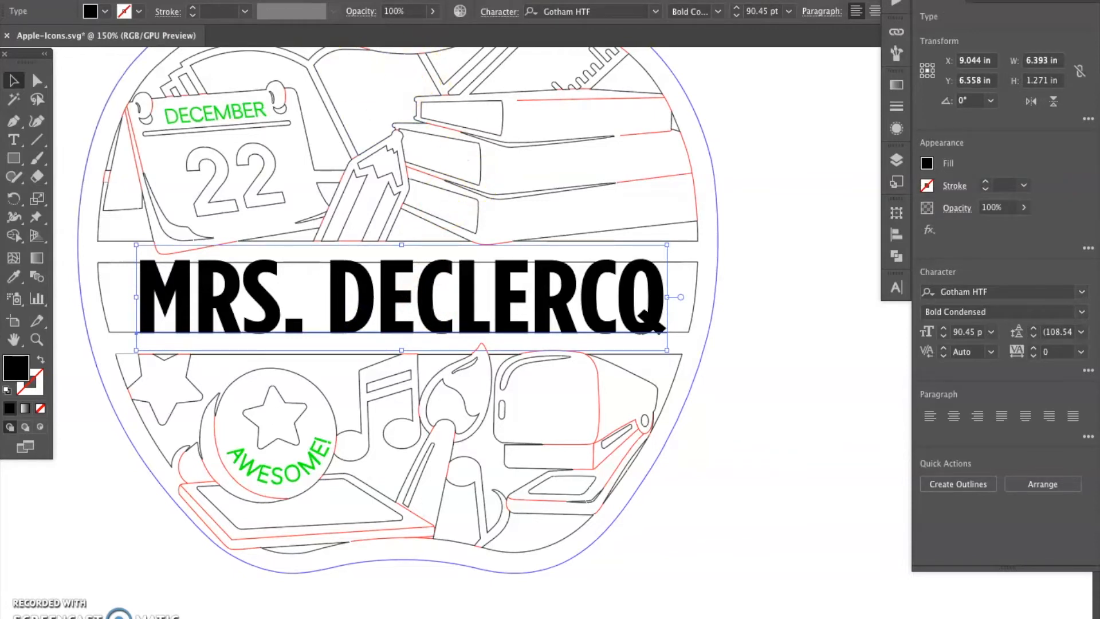
pyautogui.click(248, 0)
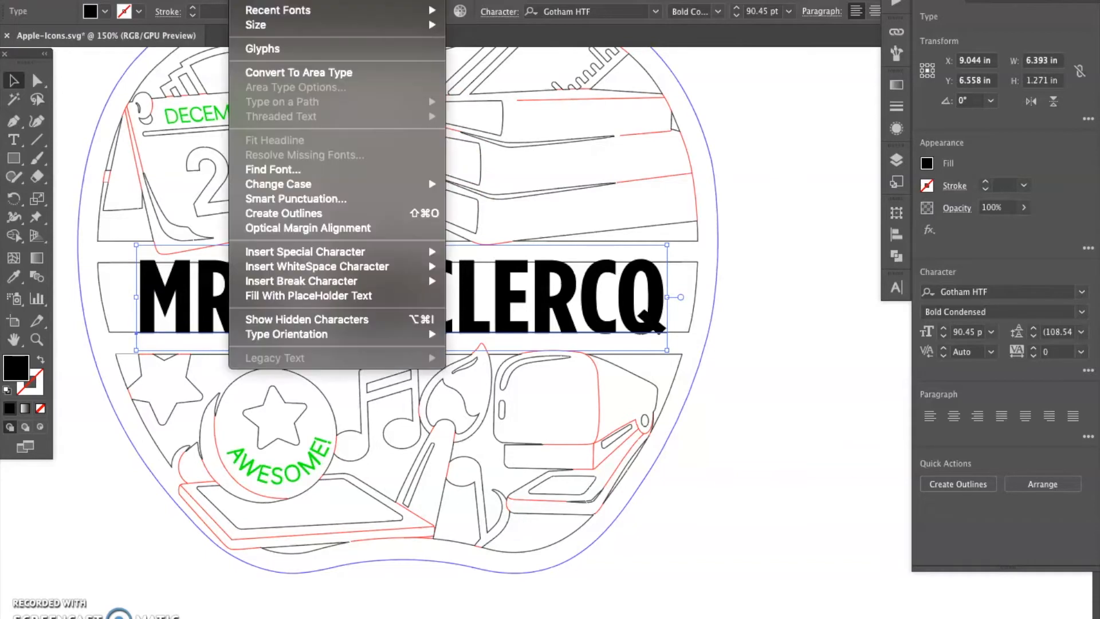
pyautogui.click(320, 214)
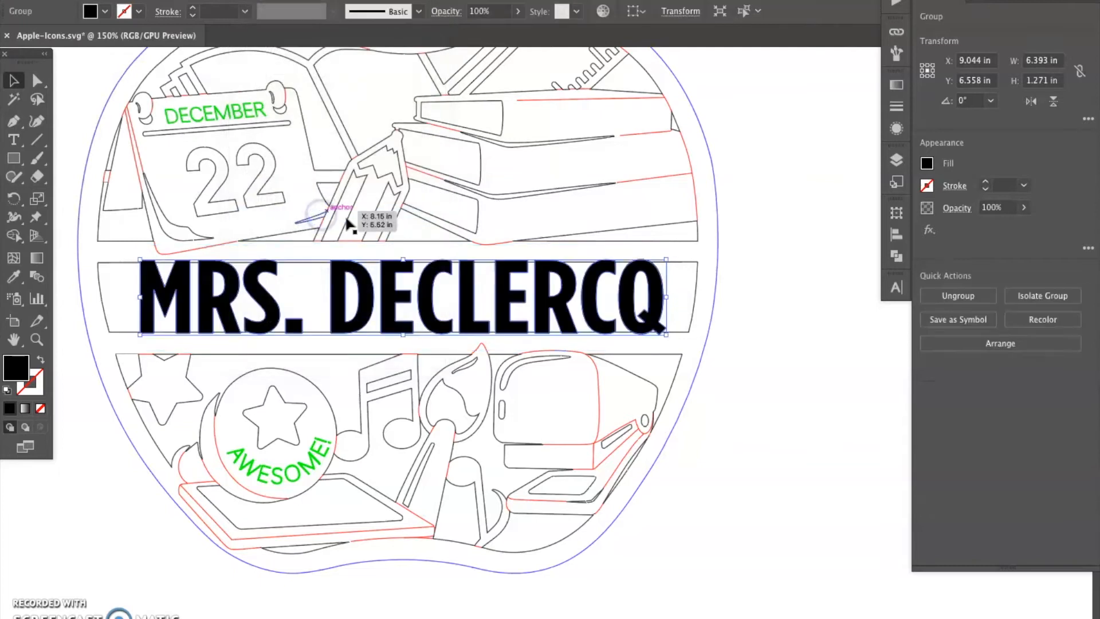
pyautogui.click(780, 304)
pyautogui.click(650, 309)
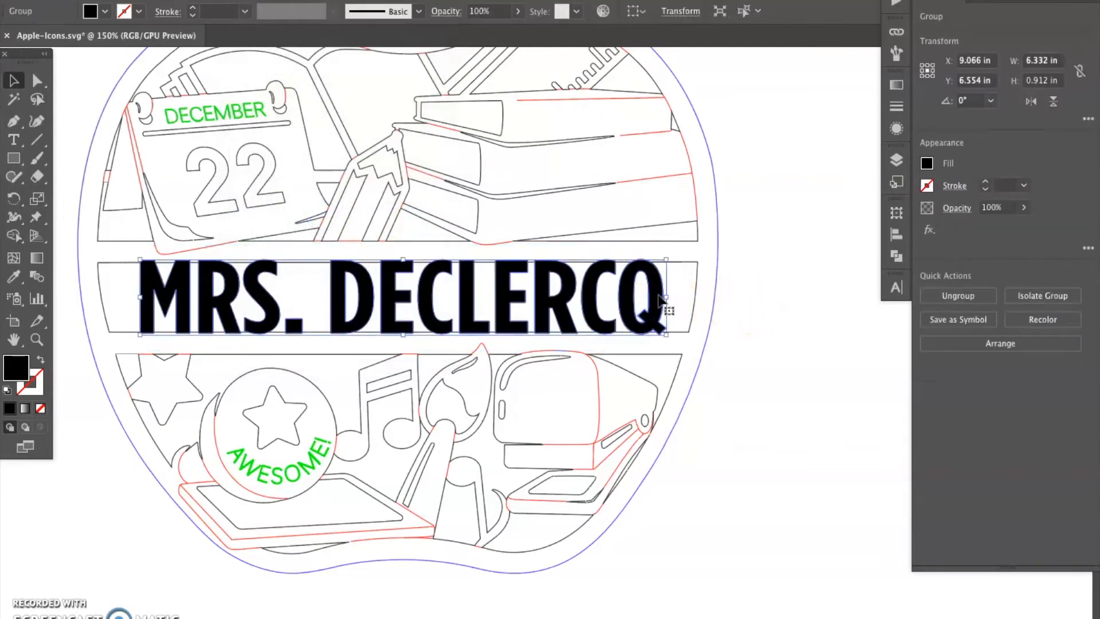
pyautogui.click(768, 344)
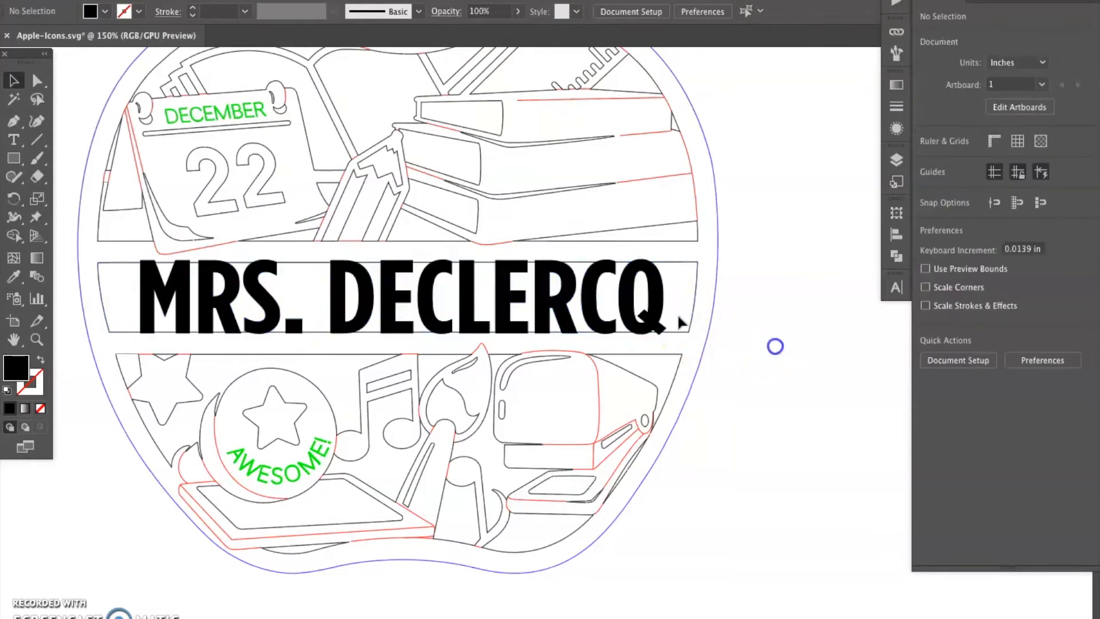
pyautogui.click(625, 303)
pyautogui.click(776, 307)
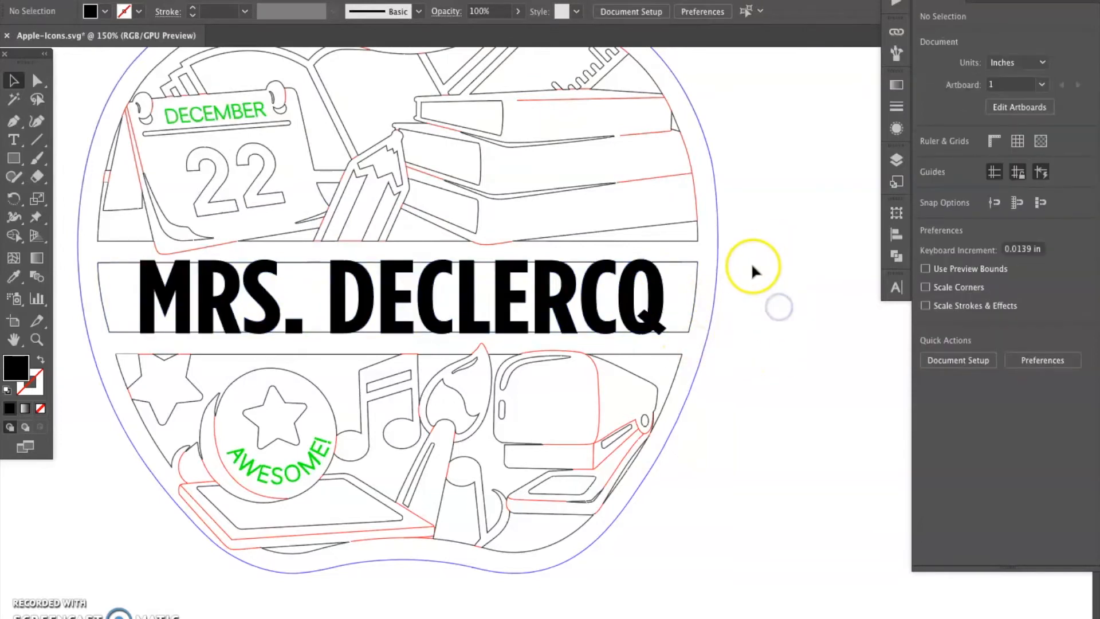
# Examine the apple's blue outer outline and the group of red detail lines inside it.
pyautogui.moveTo(751, 197); pyautogui.dragTo(798, 295)
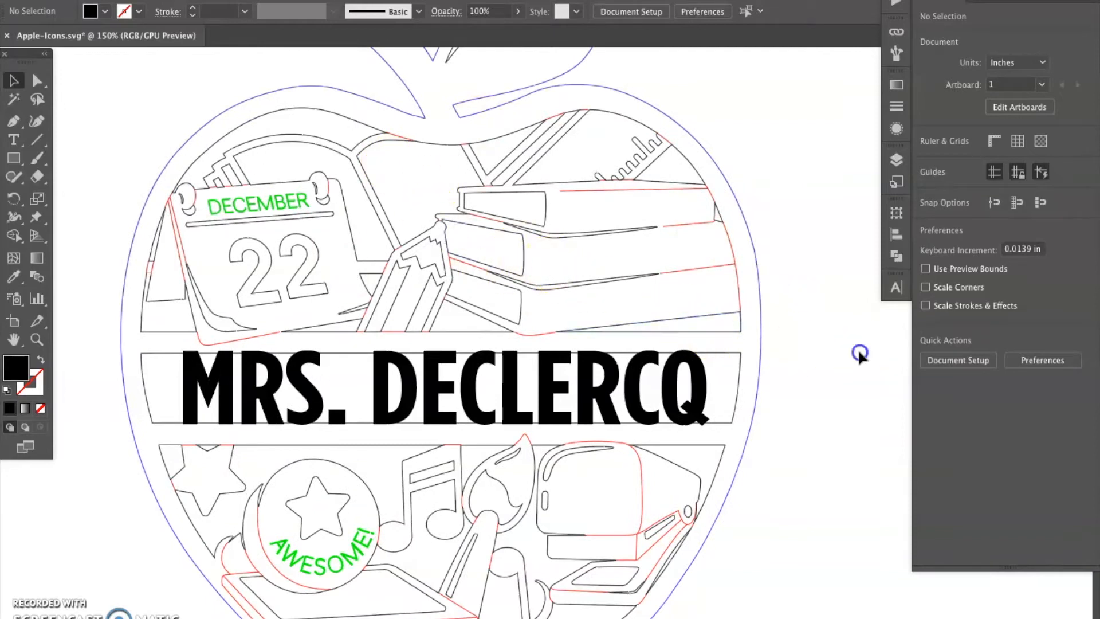
pyautogui.scroll(3, 652, 289)
pyautogui.scroll(8, 652, 289)
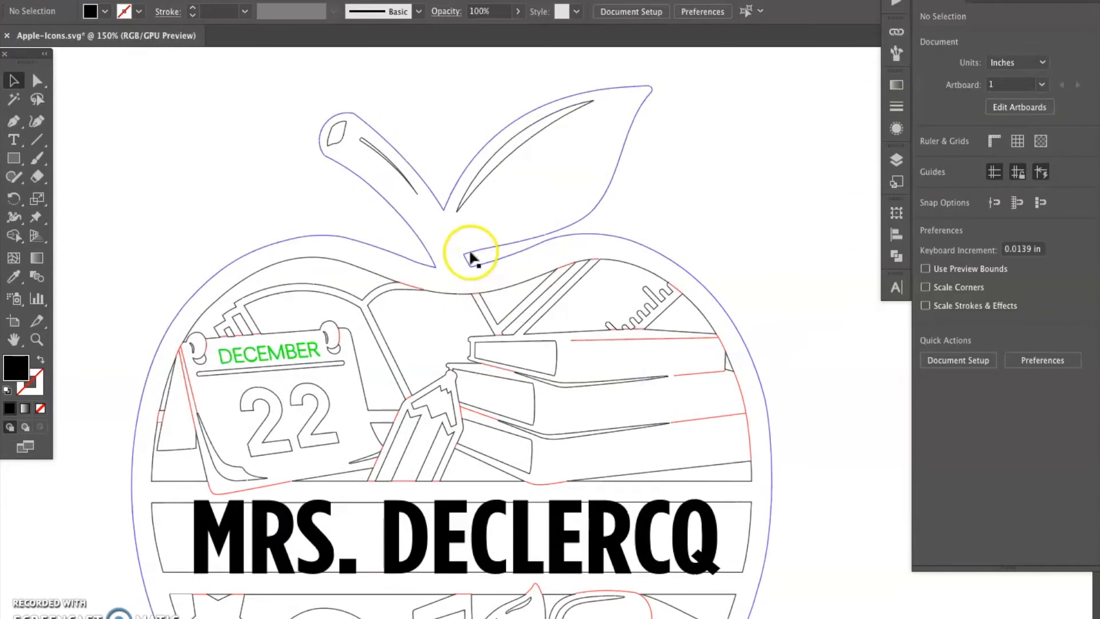
pyautogui.click(528, 239)
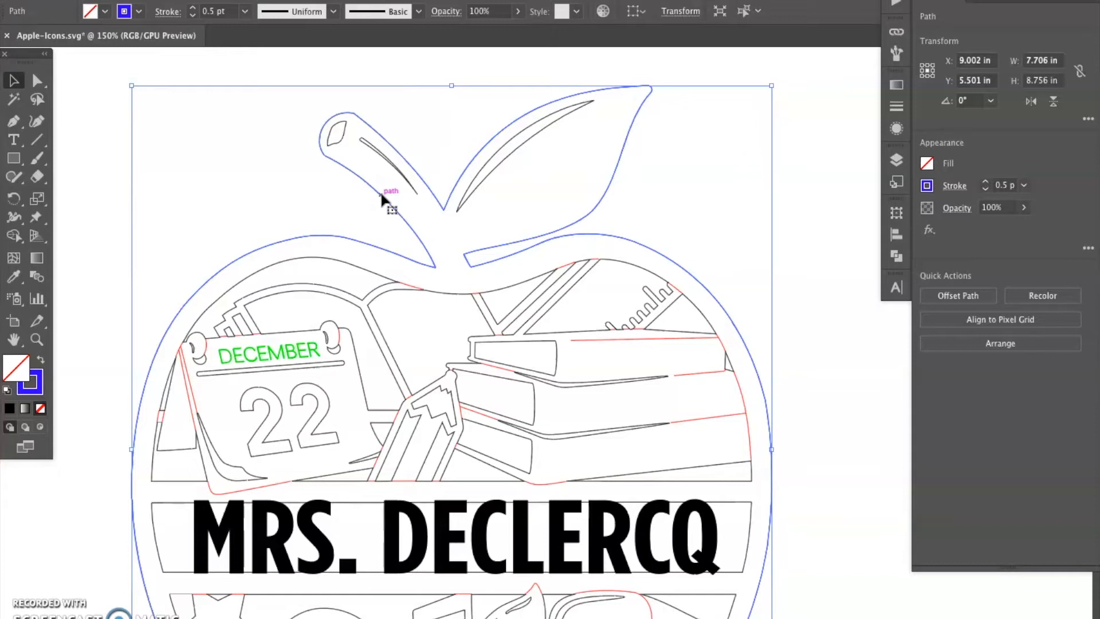
pyautogui.moveTo(619, 379); pyautogui.dragTo(594, 277)
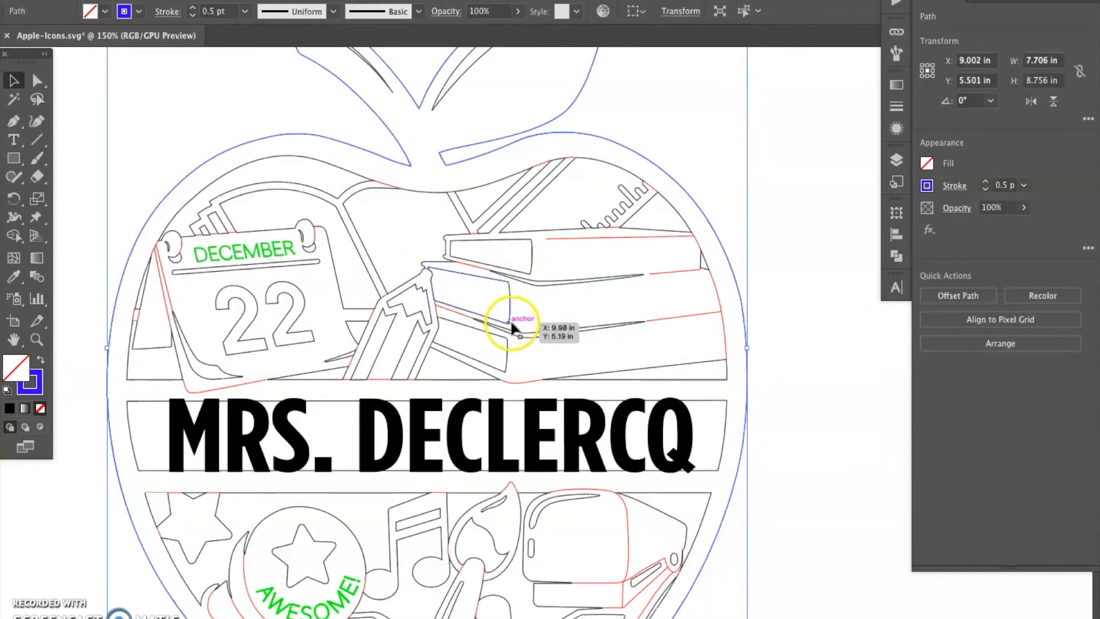
pyautogui.click(783, 320)
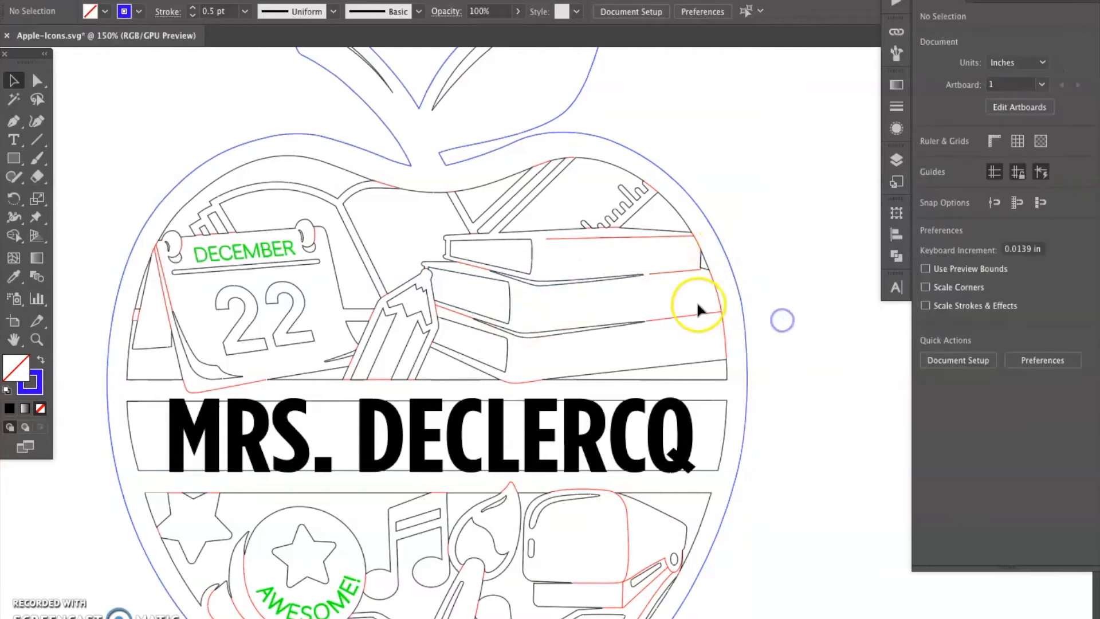
pyautogui.click(694, 316)
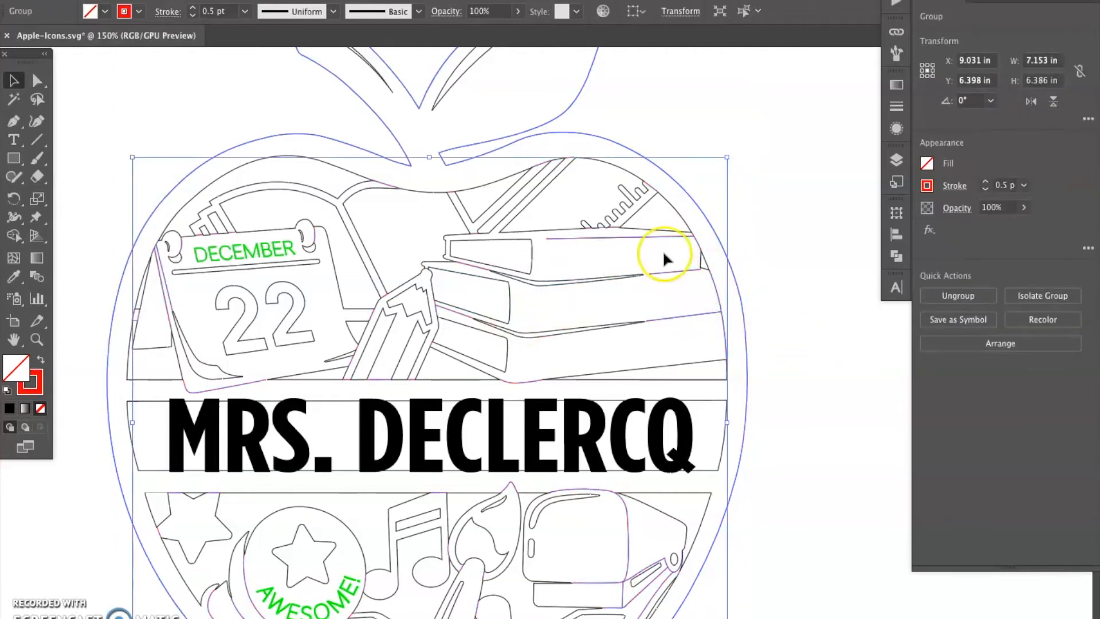
pyautogui.click(844, 309)
pyautogui.click(694, 318)
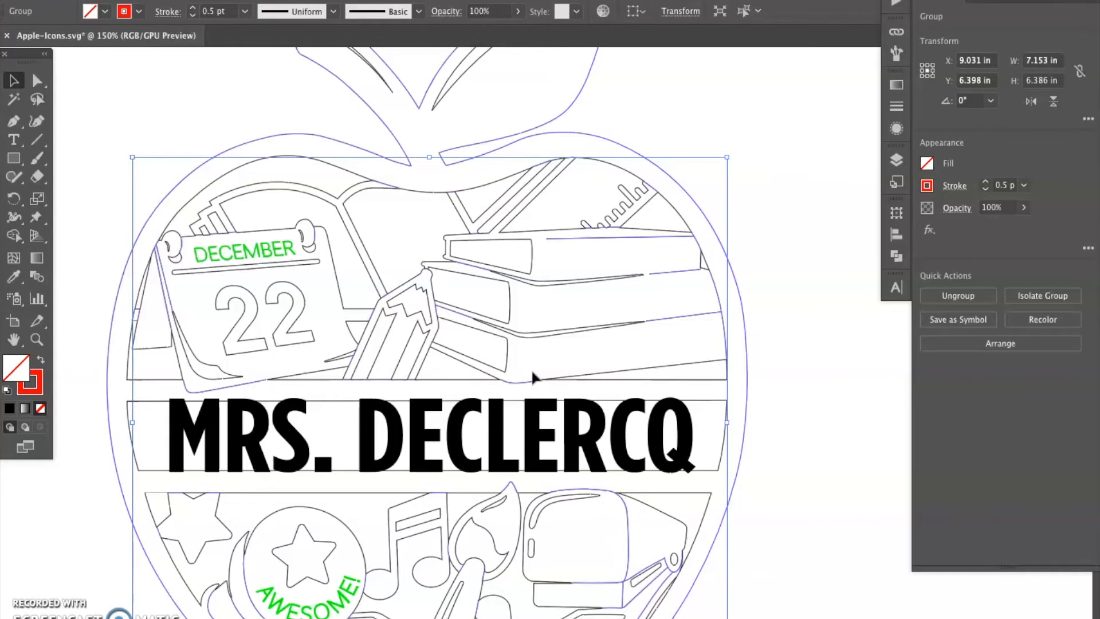
pyautogui.click(780, 301)
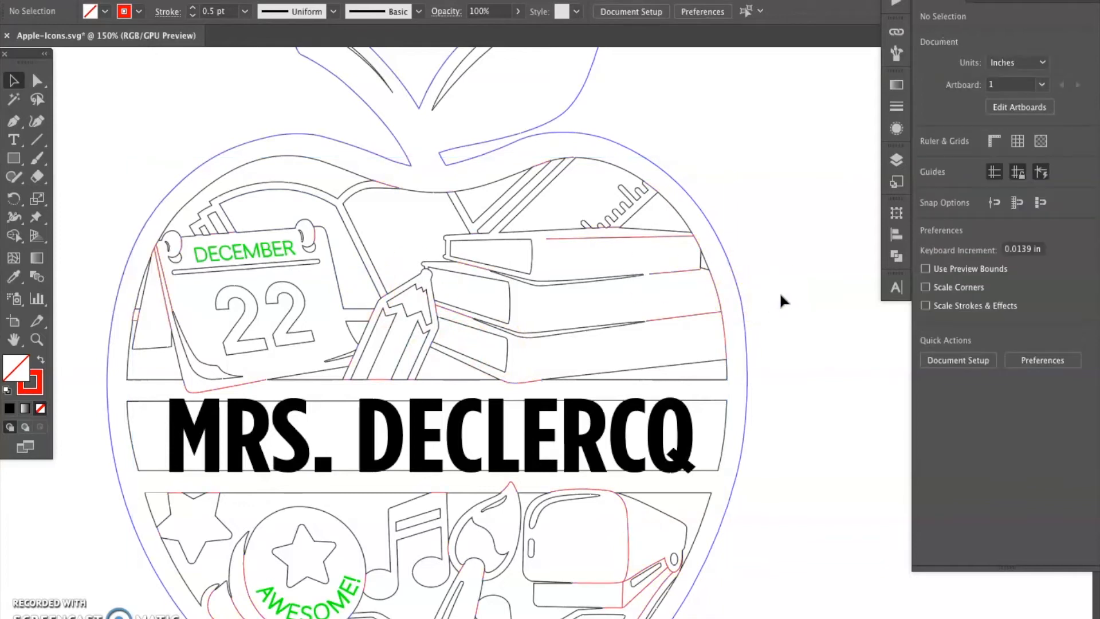
# Examine the black line group, the green lettering group and the separate border path of the name band.
pyautogui.click(408, 340)
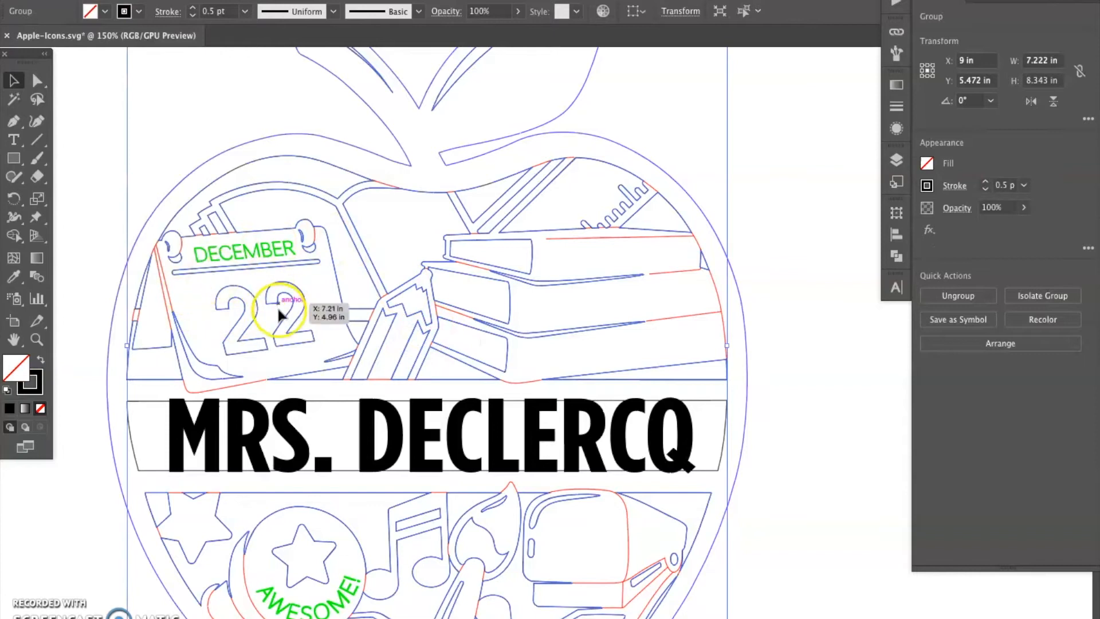
pyautogui.click(69, 168)
pyautogui.click(187, 248)
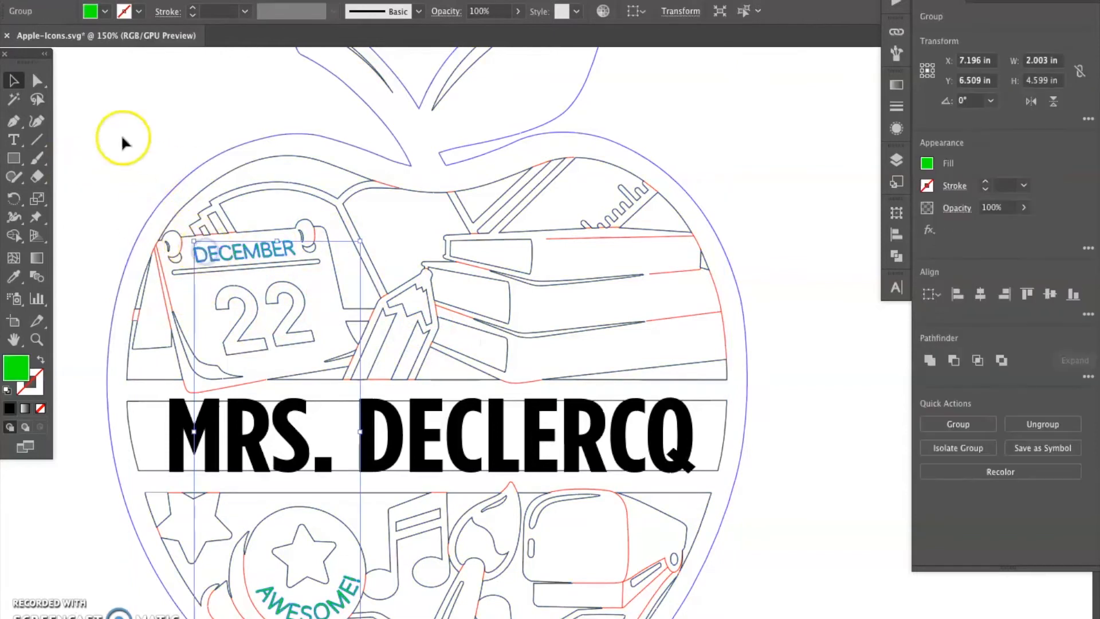
pyautogui.click(796, 425)
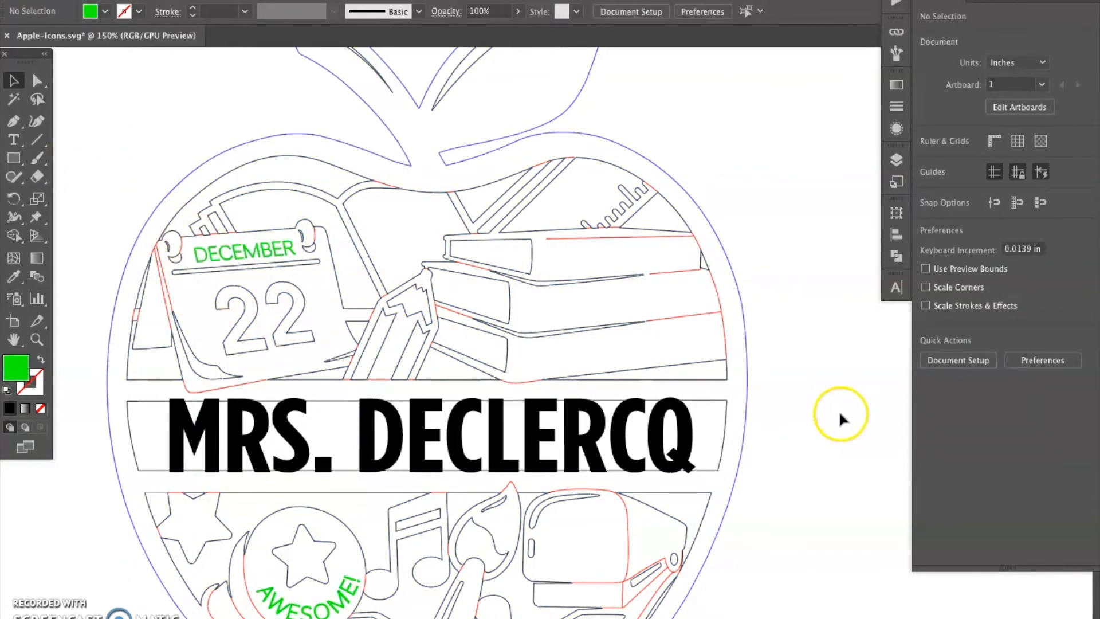
pyautogui.click(711, 400)
pyautogui.click(789, 436)
pyautogui.click(725, 439)
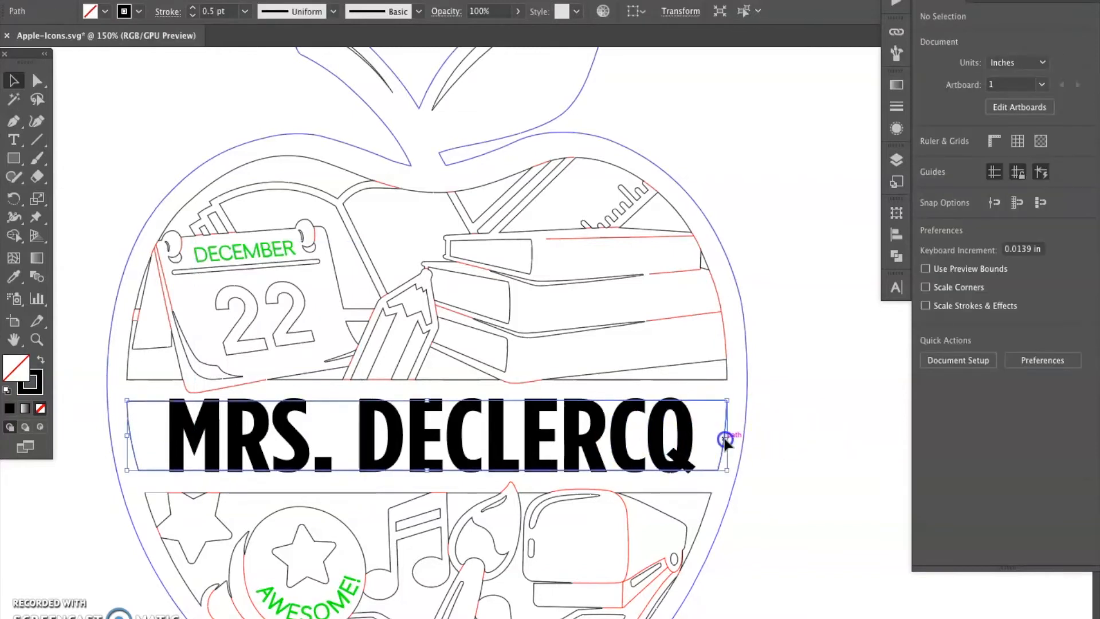
pyautogui.click(828, 438)
pyautogui.click(839, 437)
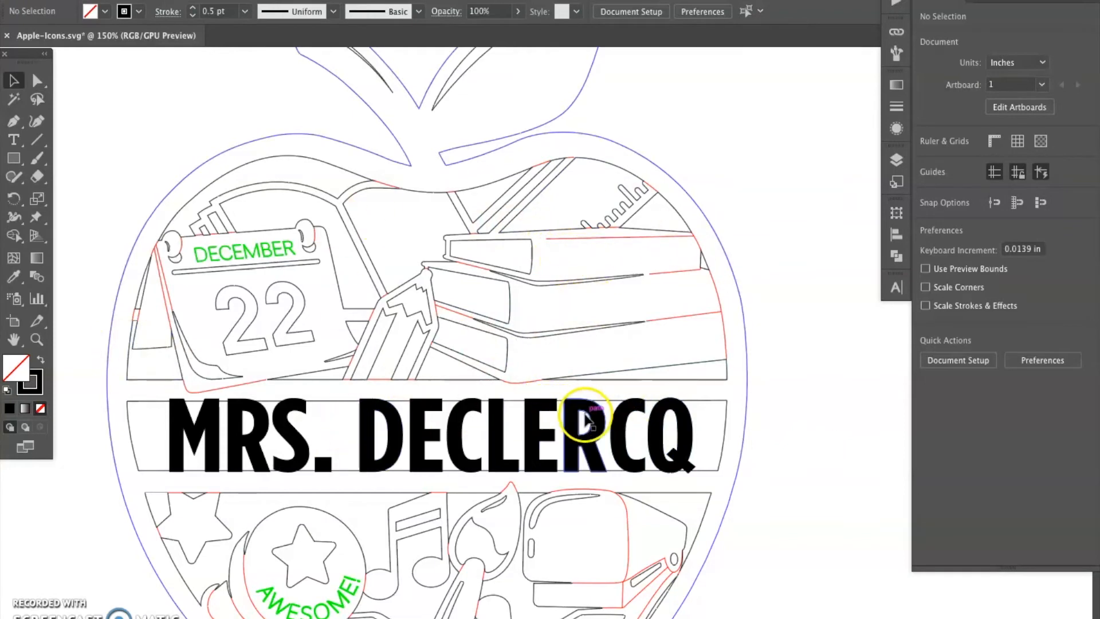
# Unite the outlined letters of the name group using the Pathfinder Unite operation and deselect the result.
pyautogui.click(672, 423)
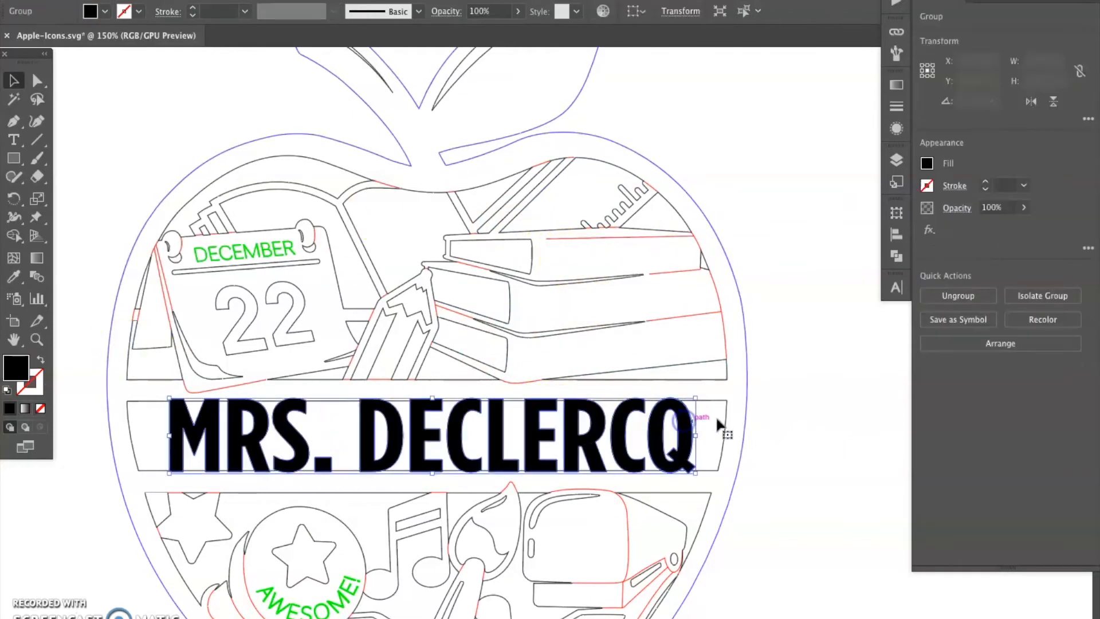
pyautogui.click(897, 258)
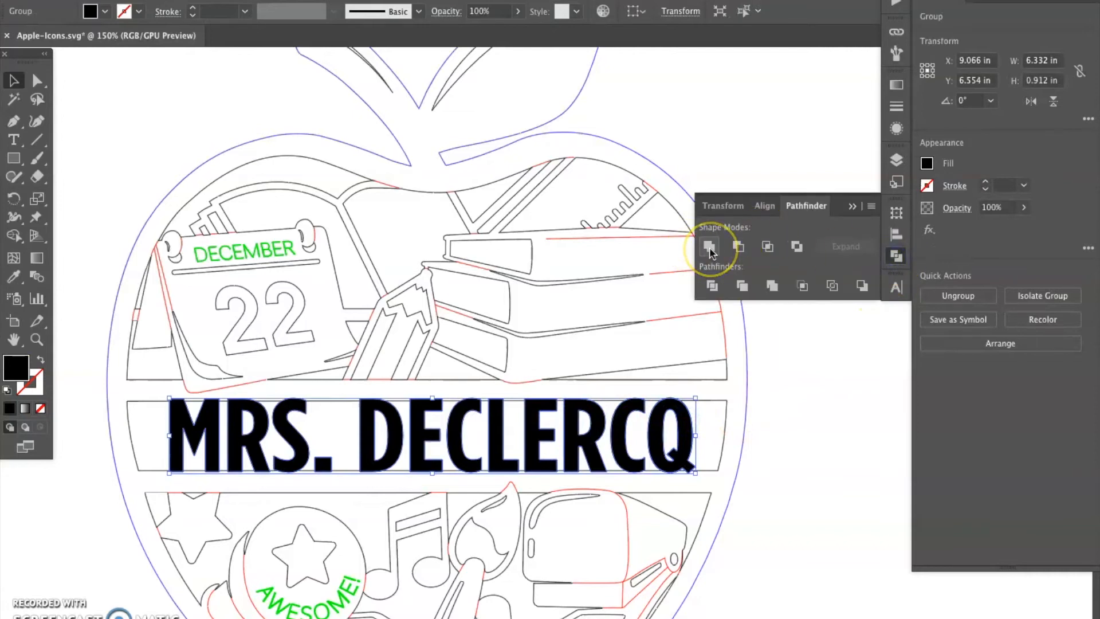
pyautogui.click(709, 247)
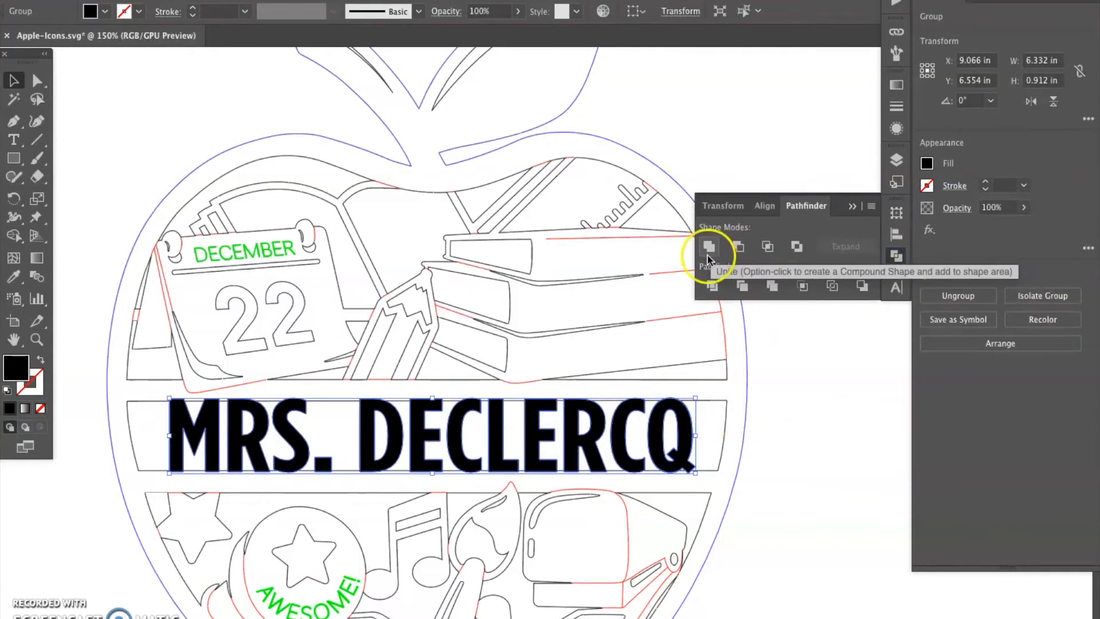
pyautogui.click(859, 417)
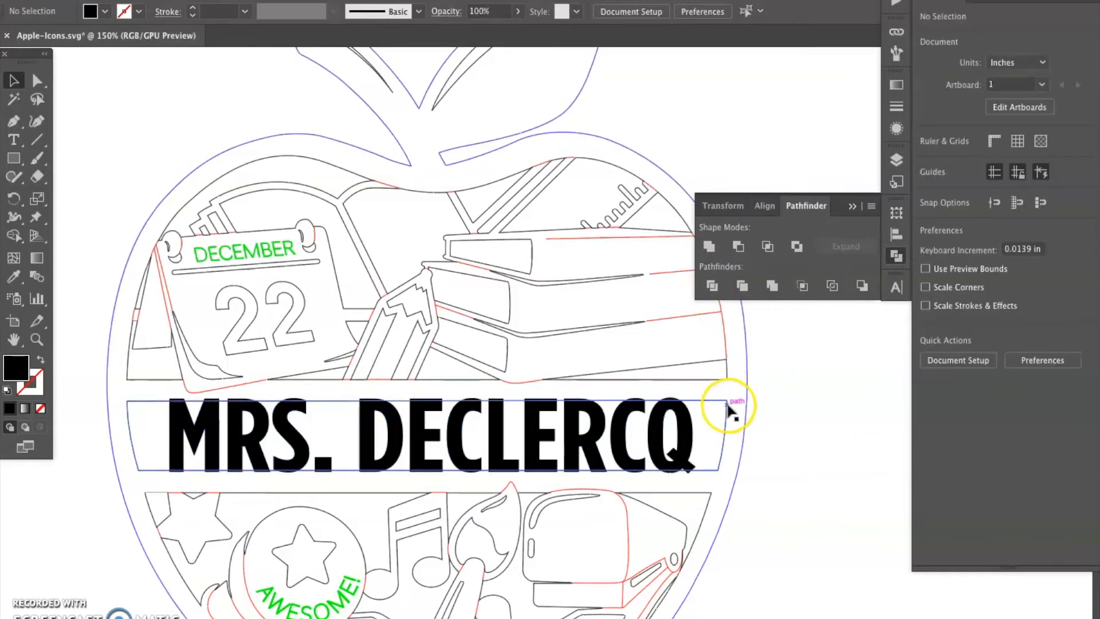
pyautogui.click(728, 401)
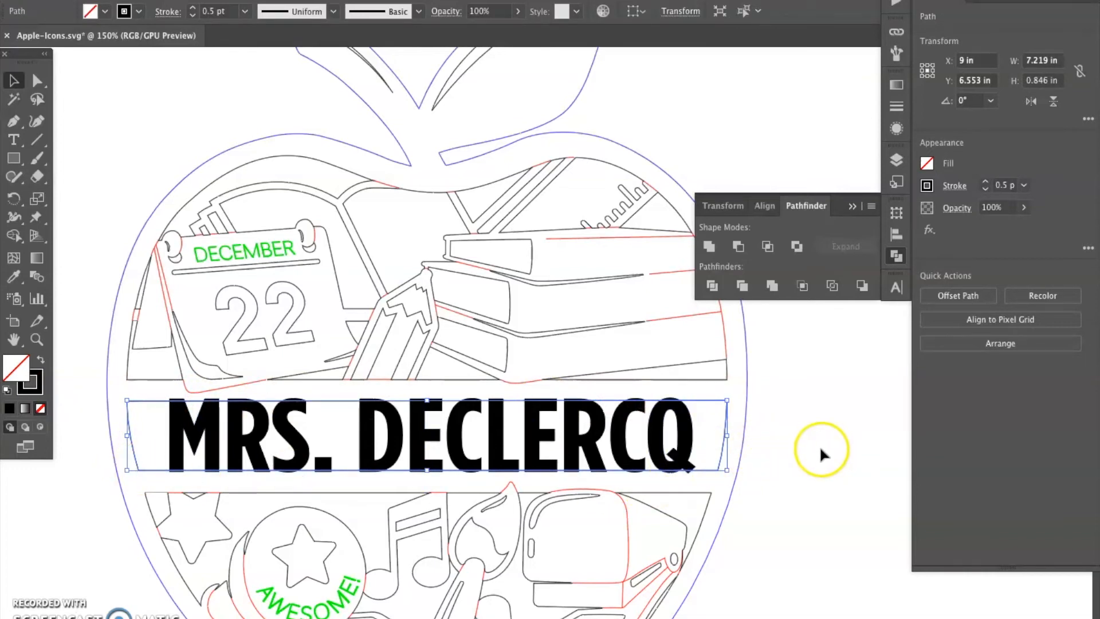
pyautogui.keyDown('shift'); pyautogui.click(694, 450); pyautogui.keyUp('shift')
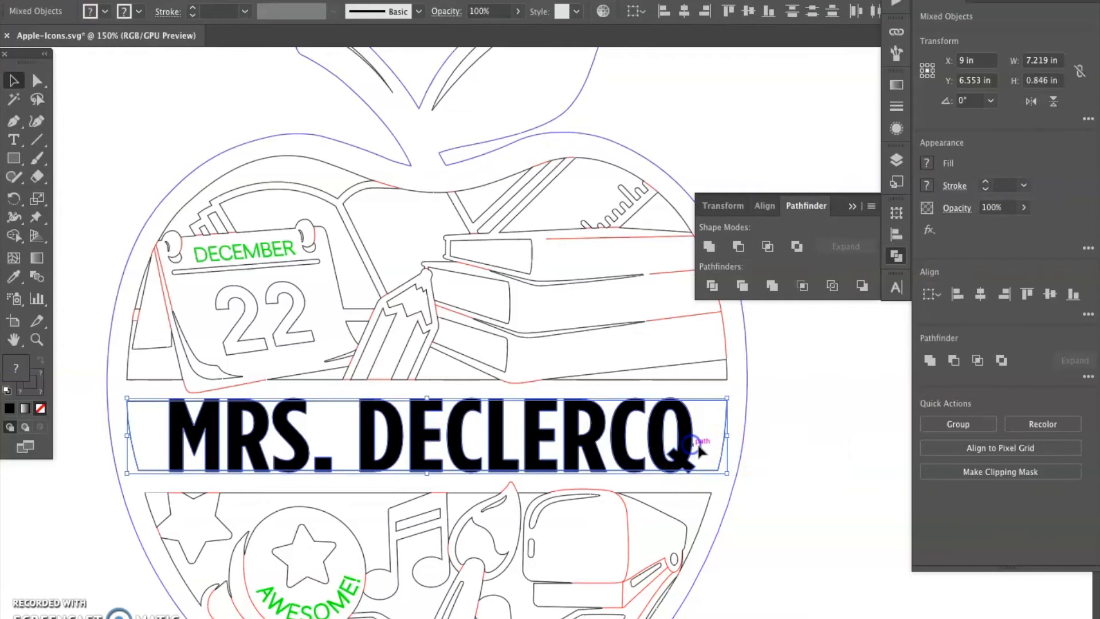
pyautogui.click(776, 449)
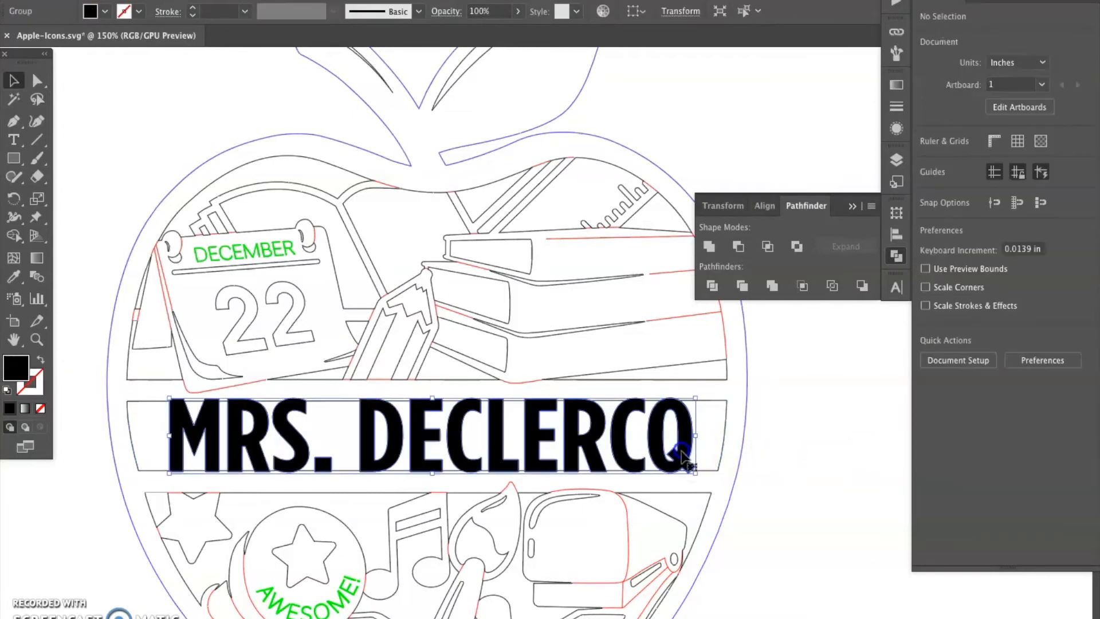
# Subtract the united name lettering from the name band's border path using Pathfinder Minus Front.
pyautogui.click(672, 450)
pyautogui.keyDown('shift'); pyautogui.click(714, 472); pyautogui.keyUp('shift')
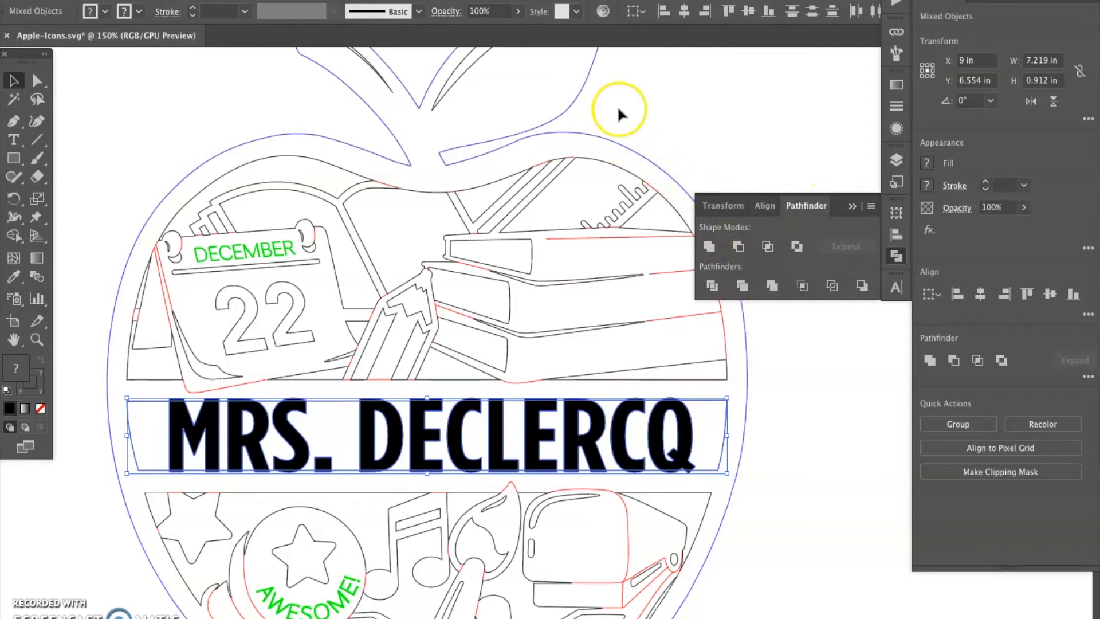
pyautogui.click(417, 0)
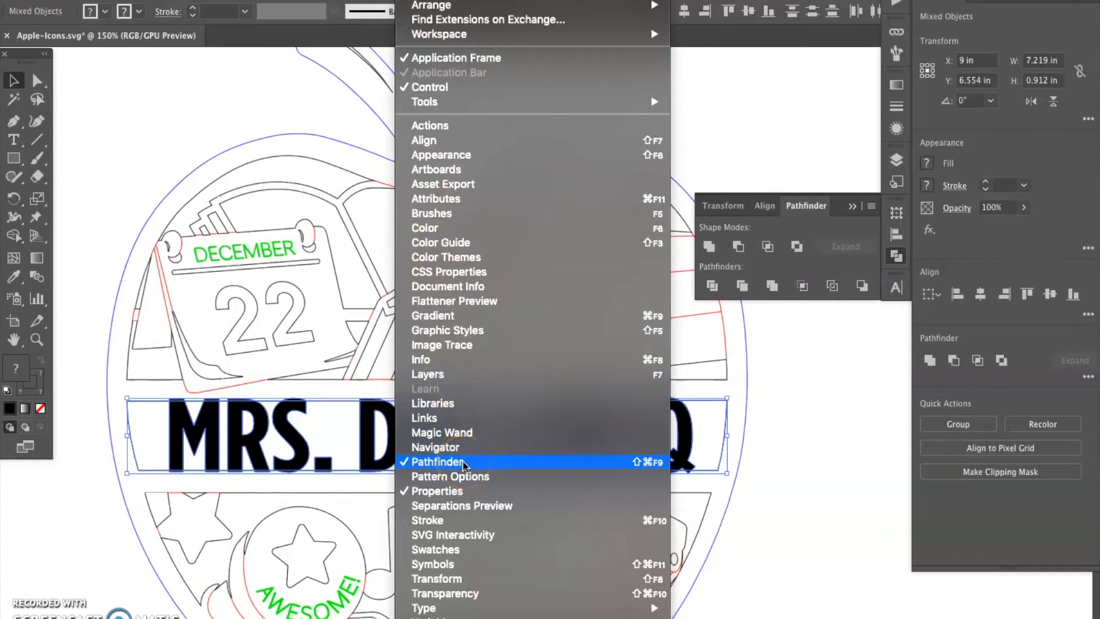
pyautogui.click(847, 355)
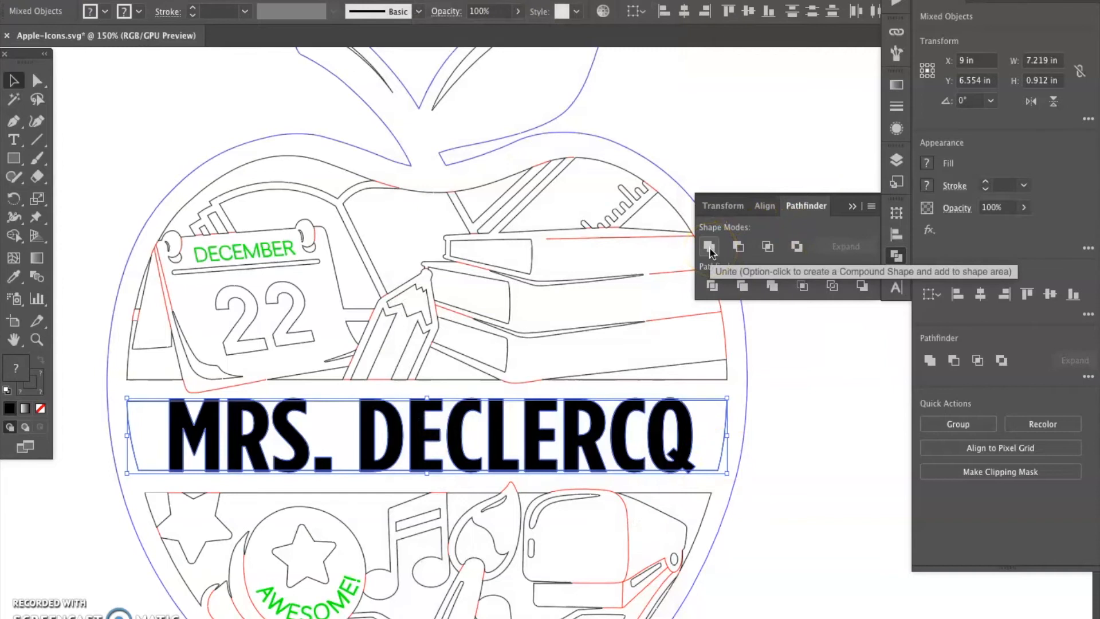
pyautogui.click(738, 247)
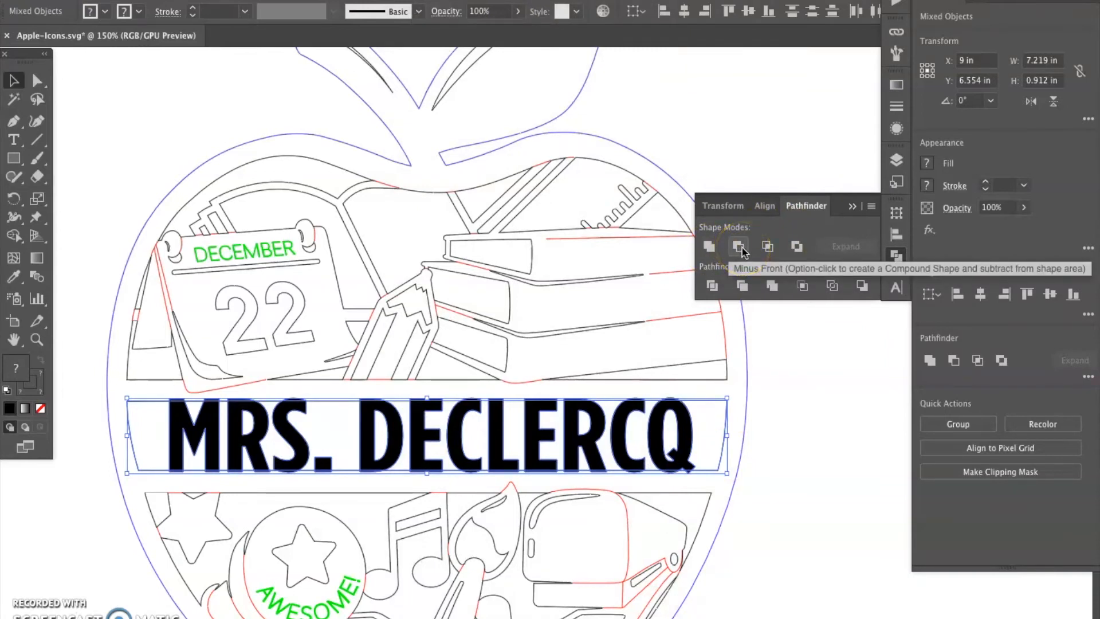
pyautogui.click(821, 426)
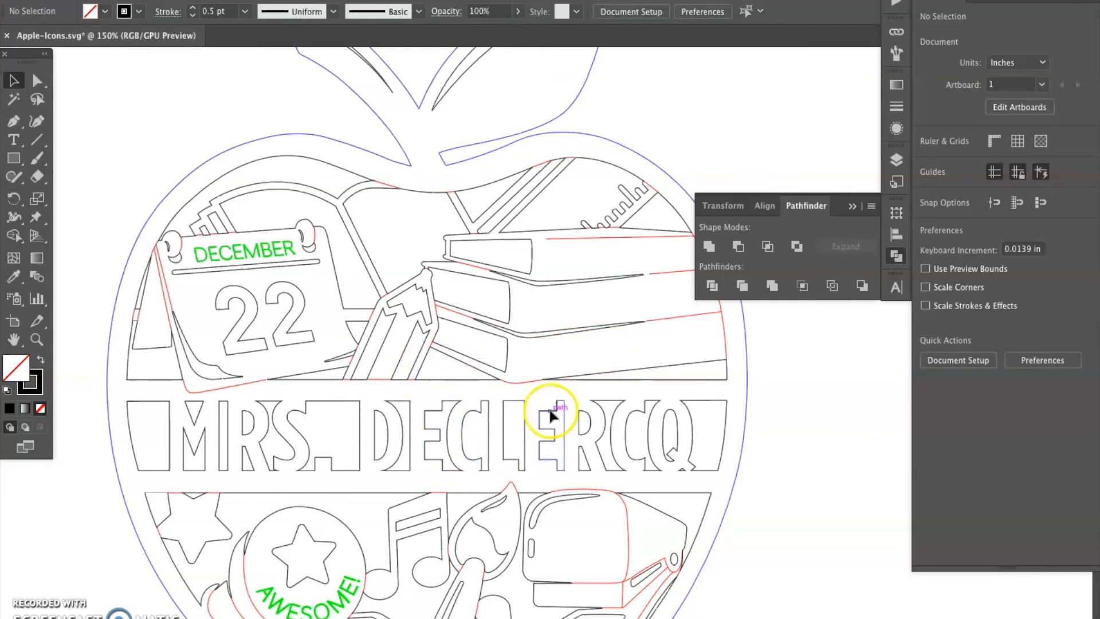
# Examine the name band up close and within the whole apple after putting the Pathfinder options away.
pyautogui.click(853, 205)
pyautogui.moveTo(762, 510); pyautogui.dragTo(764, 434)
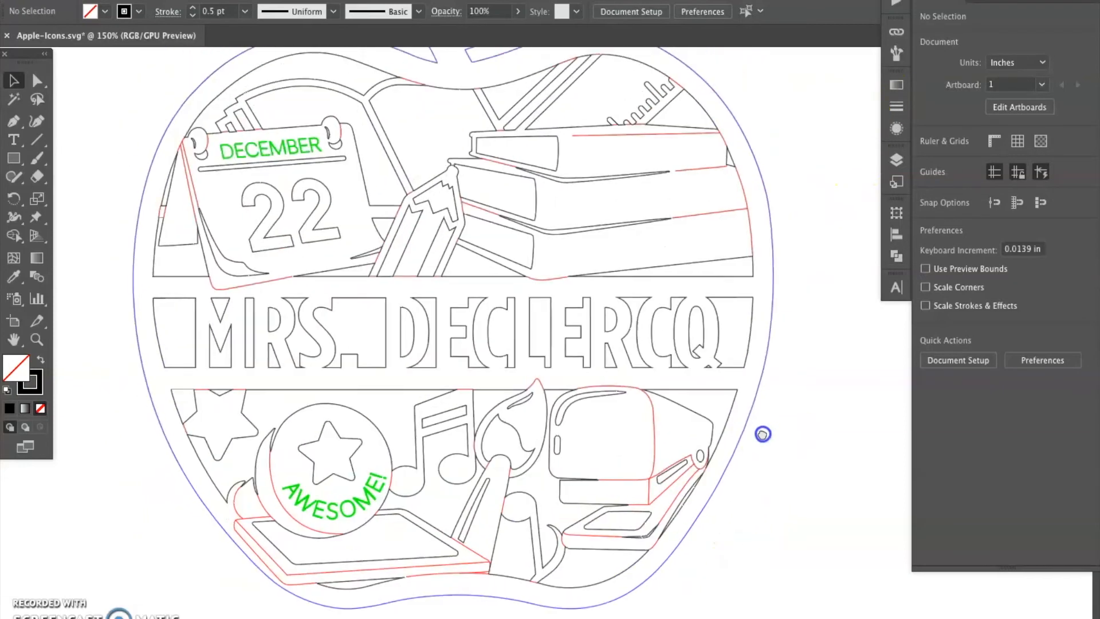
pyautogui.scroll(-3, 542, 361)
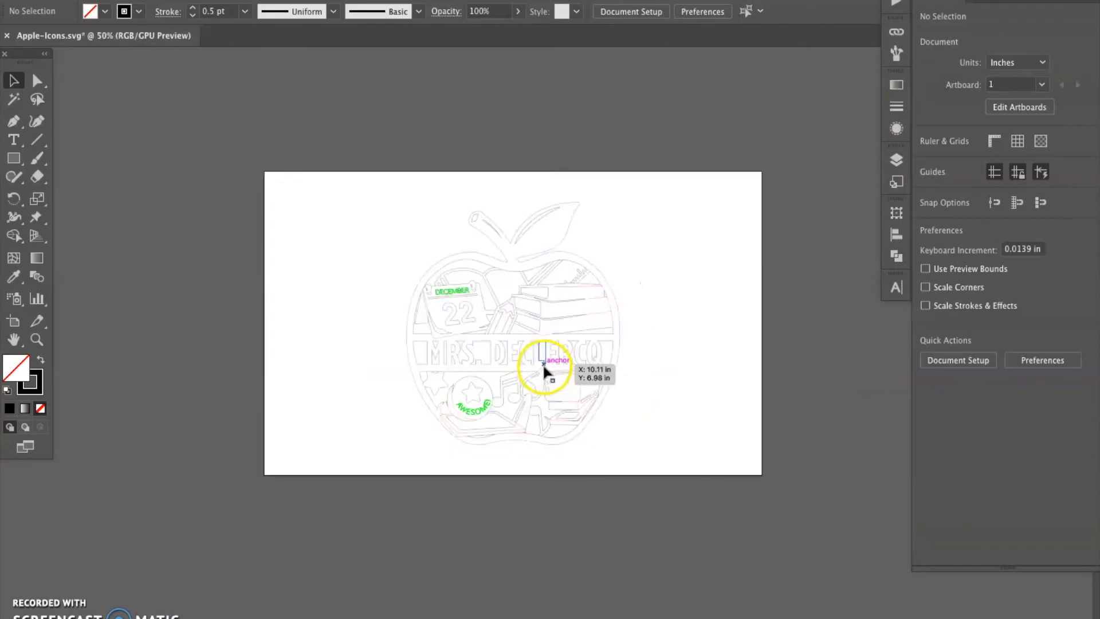
pyautogui.scroll(5, 545, 367)
pyautogui.moveTo(533, 265); pyautogui.dragTo(571, 442)
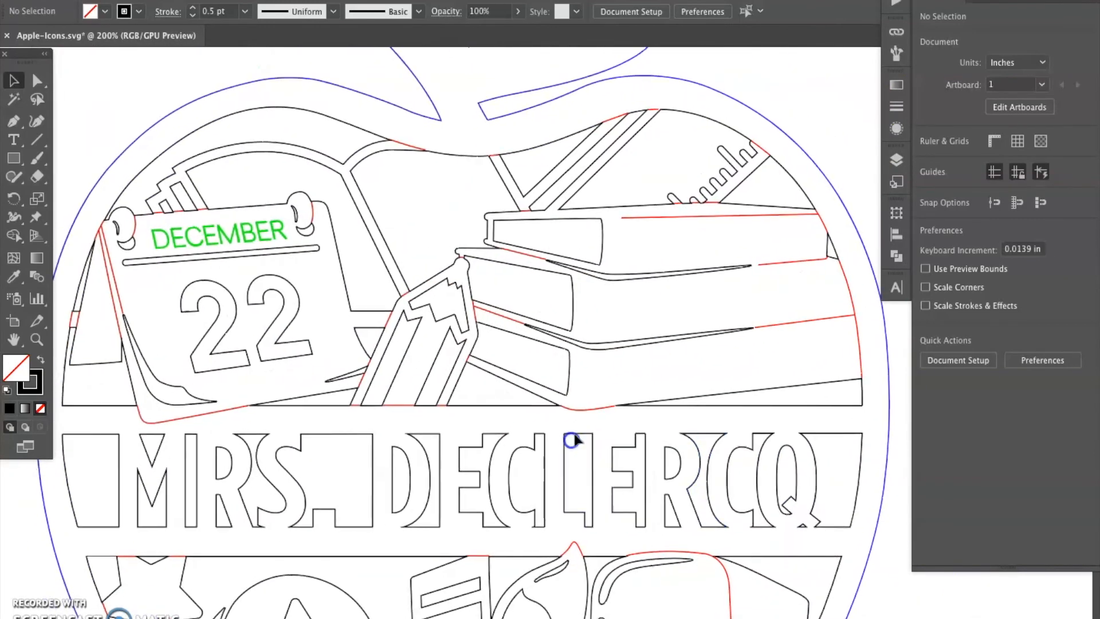
# Isolate the green lettering group, check the selection of the DECEMBER letters on the calendar, and leave isolation.
pyautogui.click(262, 255)
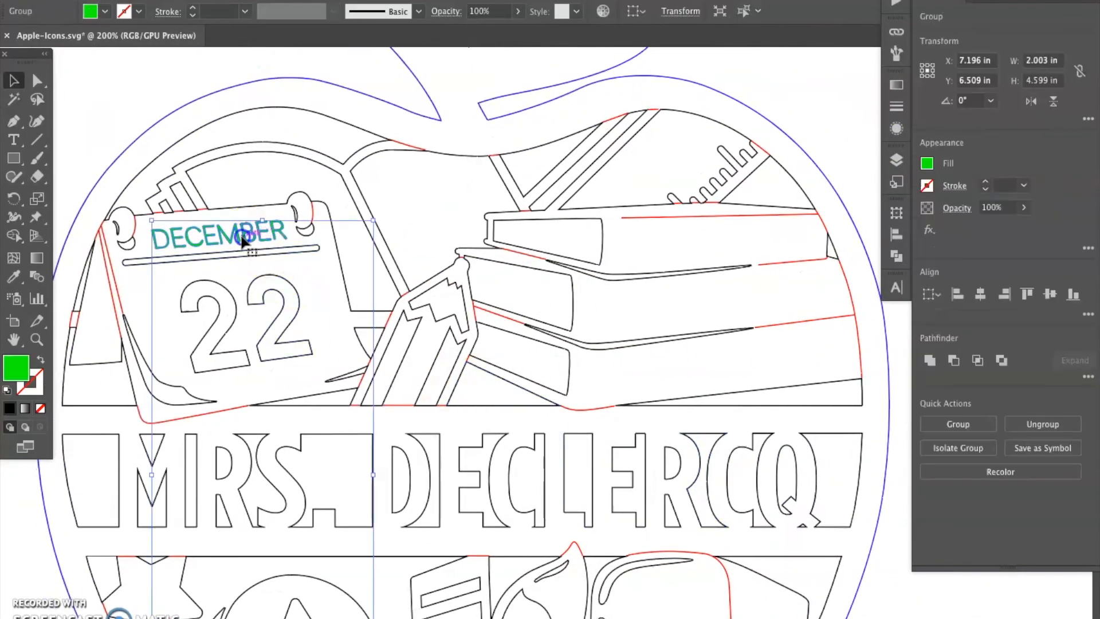
pyautogui.doubleClick(247, 241)
pyautogui.click(223, 241)
pyautogui.moveTo(136, 229); pyautogui.dragTo(286, 240)
pyautogui.click(228, 243)
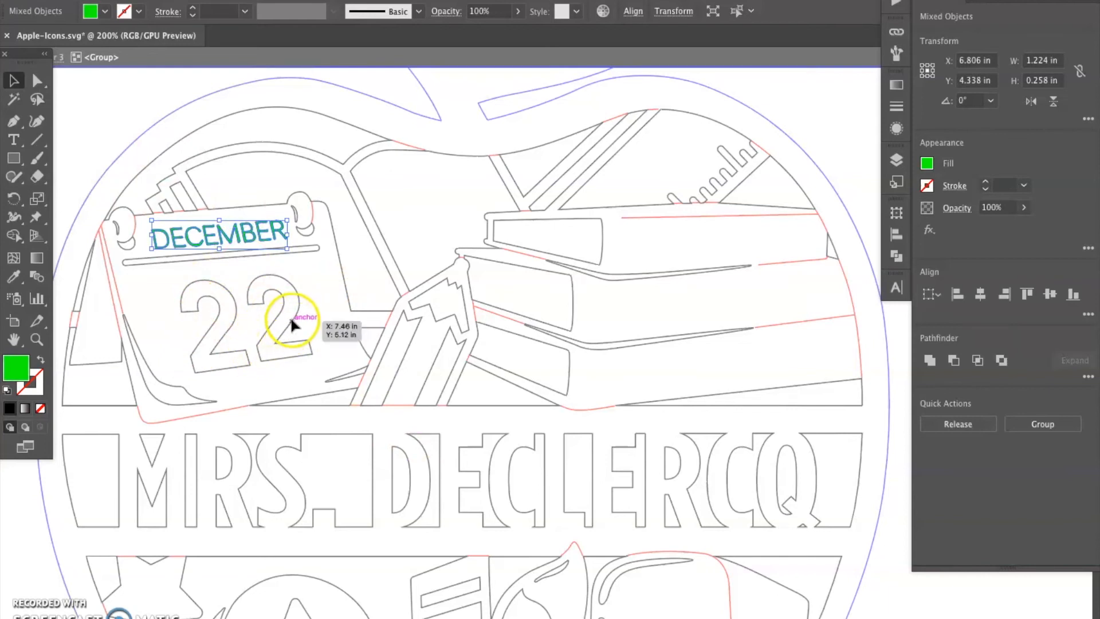
pyautogui.click(100, 135)
pyautogui.click(101, 136)
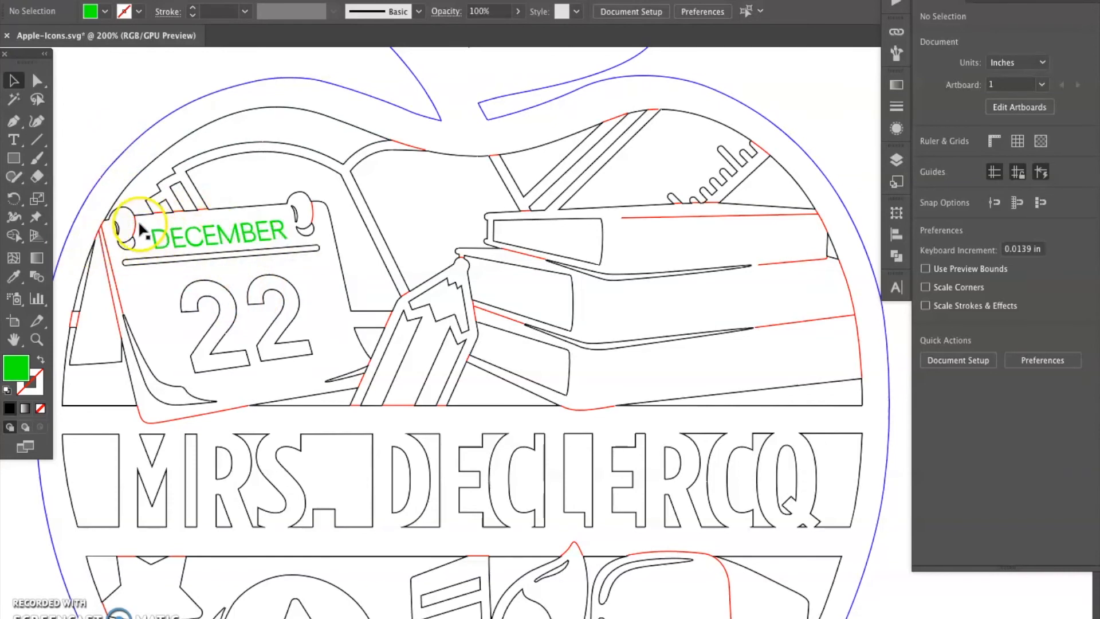
# Reselect the DECEMBER letters inside the isolated green group, leave isolation, and look over the available Object and Type commands.
pyautogui.click(282, 234)
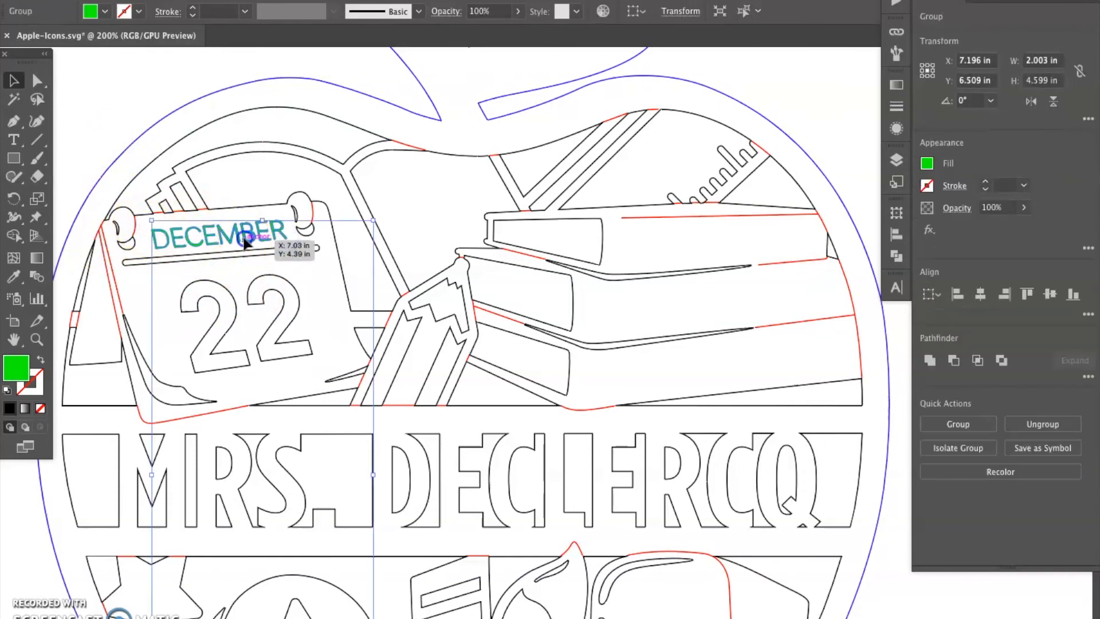
pyautogui.doubleClick(270, 238)
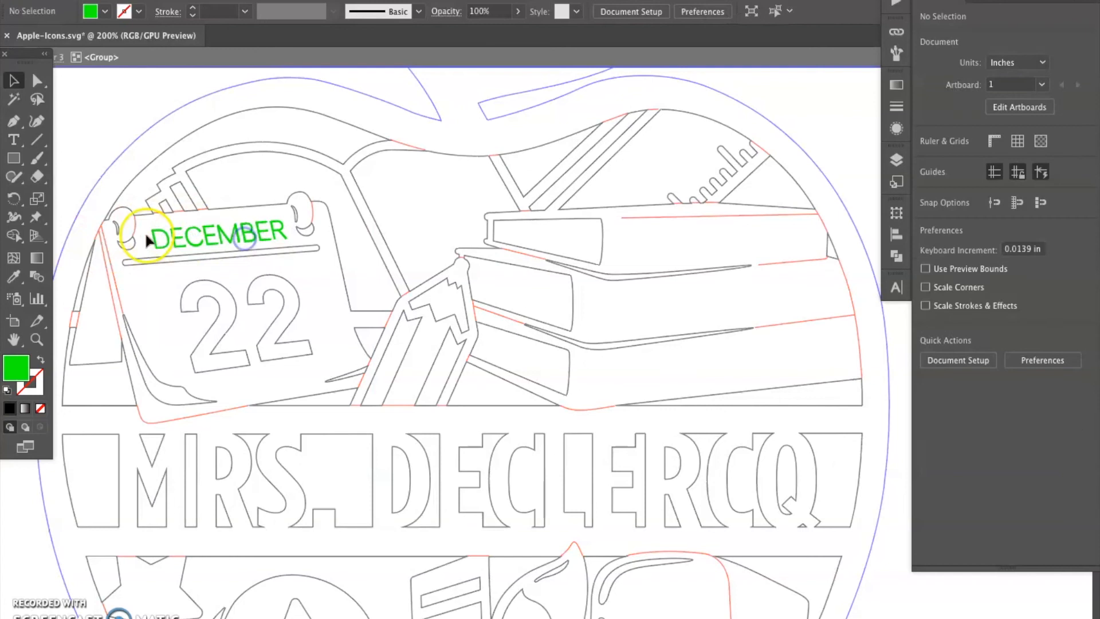
pyautogui.click(288, 240)
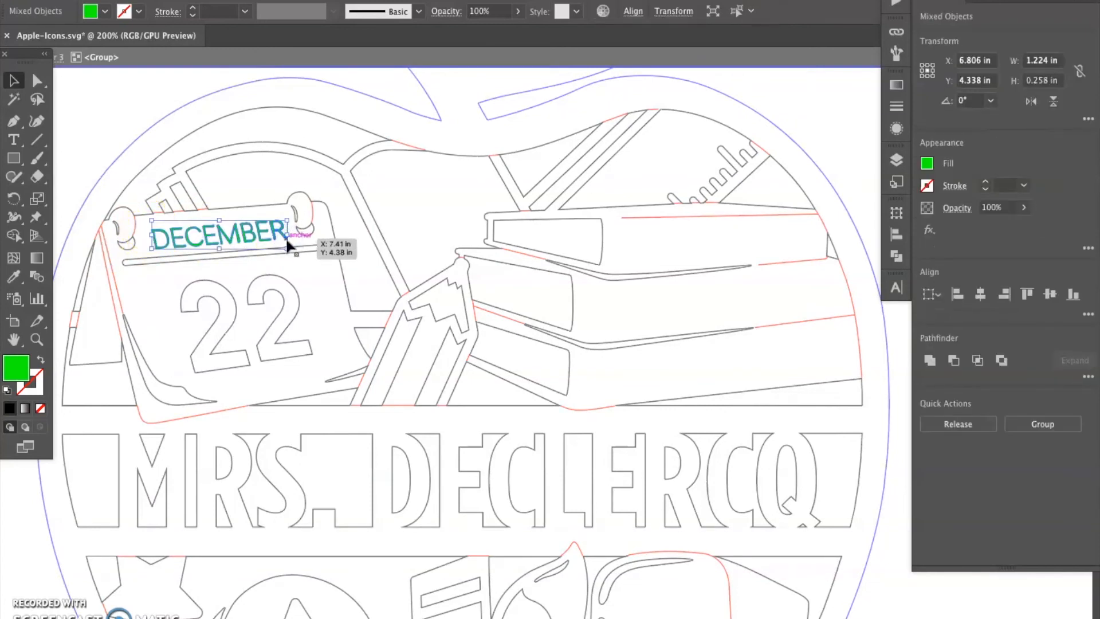
pyautogui.click(272, 242)
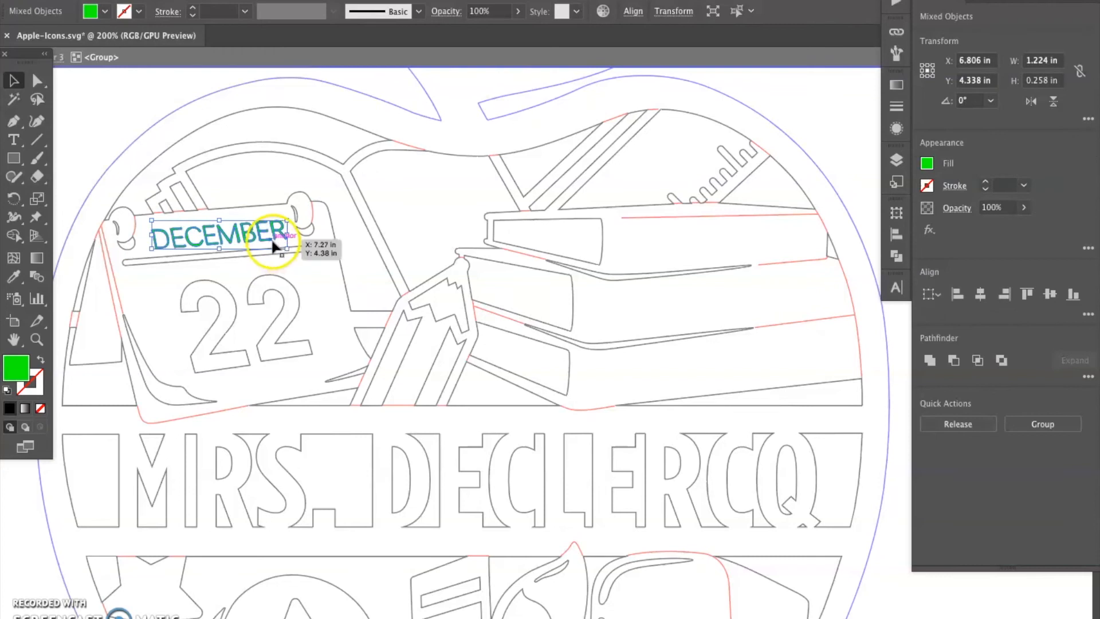
pyautogui.doubleClick(98, 157)
pyautogui.click(201, 0)
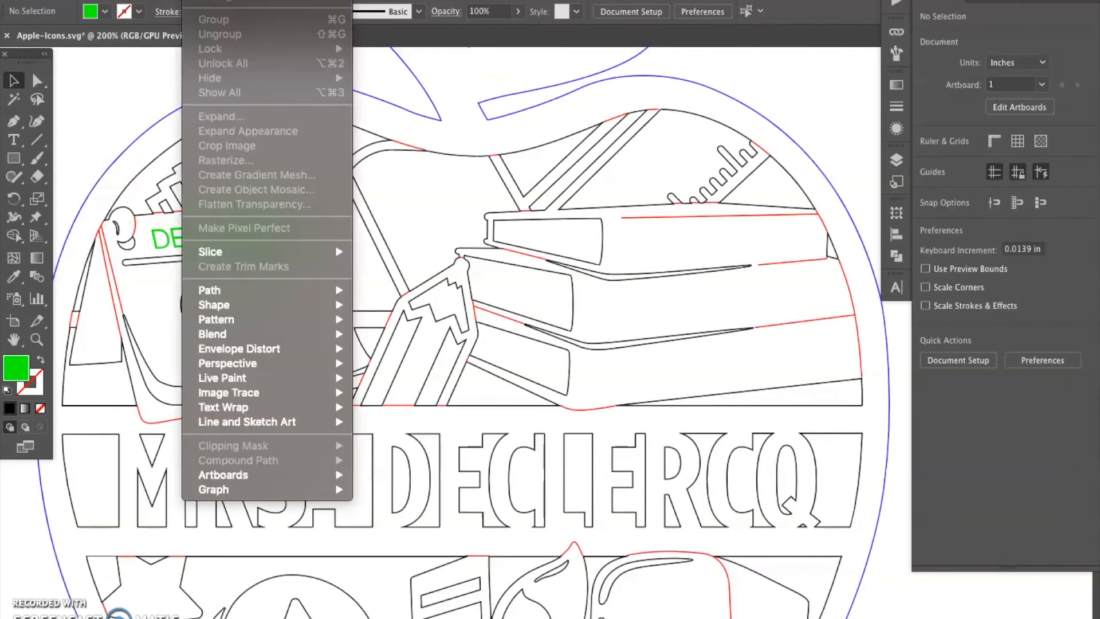
pyautogui.moveTo(243, 0)
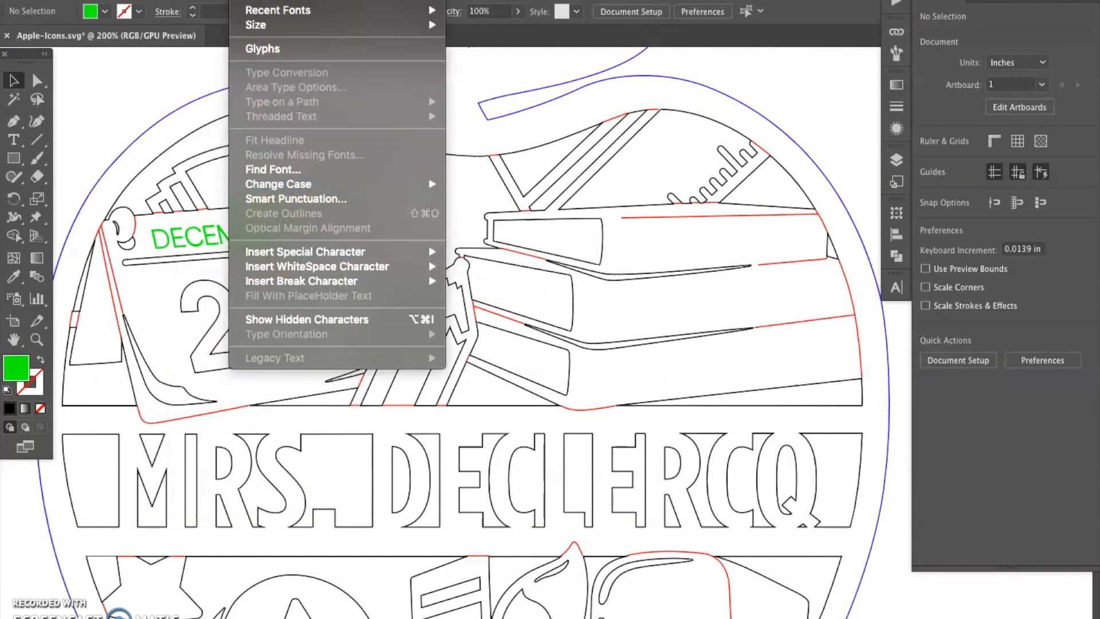
pyautogui.click(110, 128)
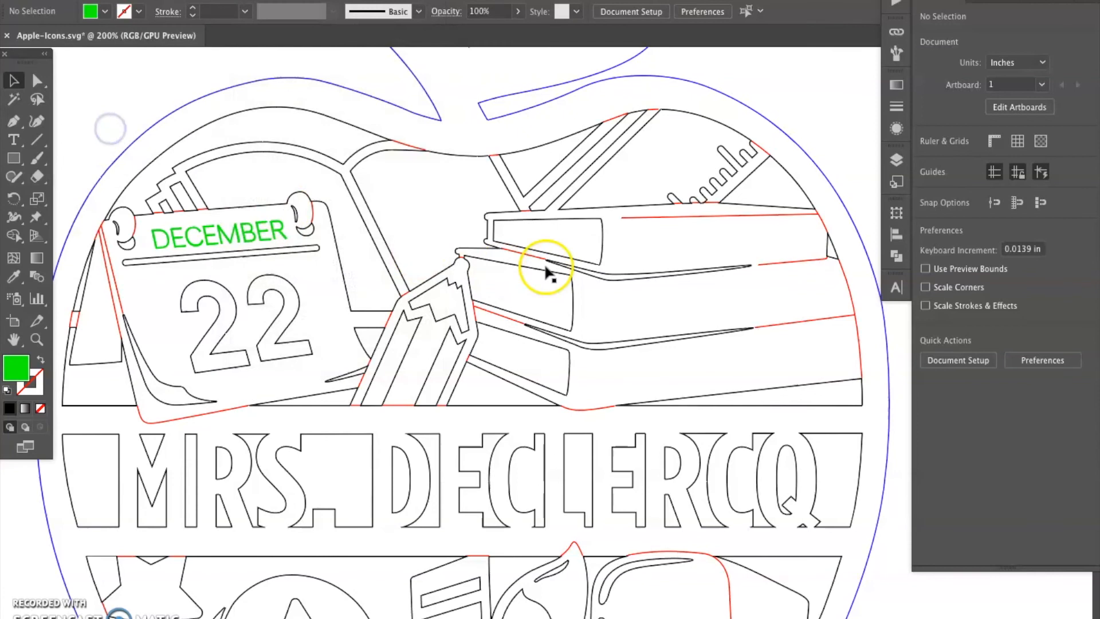
# Save the whole apple design as a new SVG file named Apple-Iconsx.svg in the Apple folder, with Image Location set to Embed.
pyautogui.scroll(-2, 547, 272)
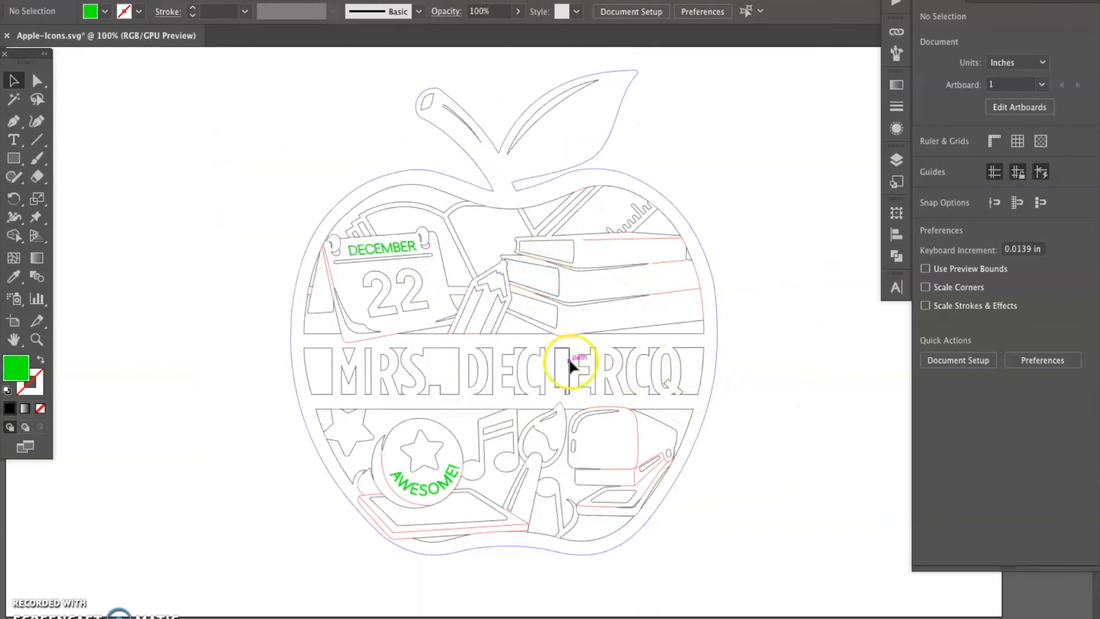
pyautogui.moveTo(322, 368); pyautogui.dragTo(689, 376)
pyautogui.click(777, 388)
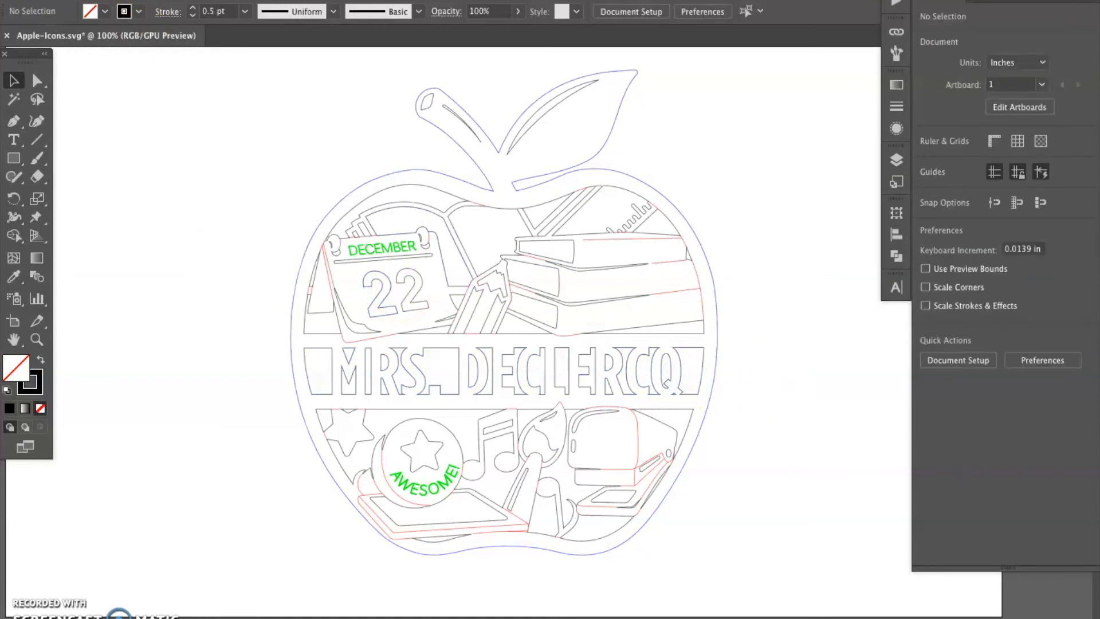
pyautogui.click(131, 1)
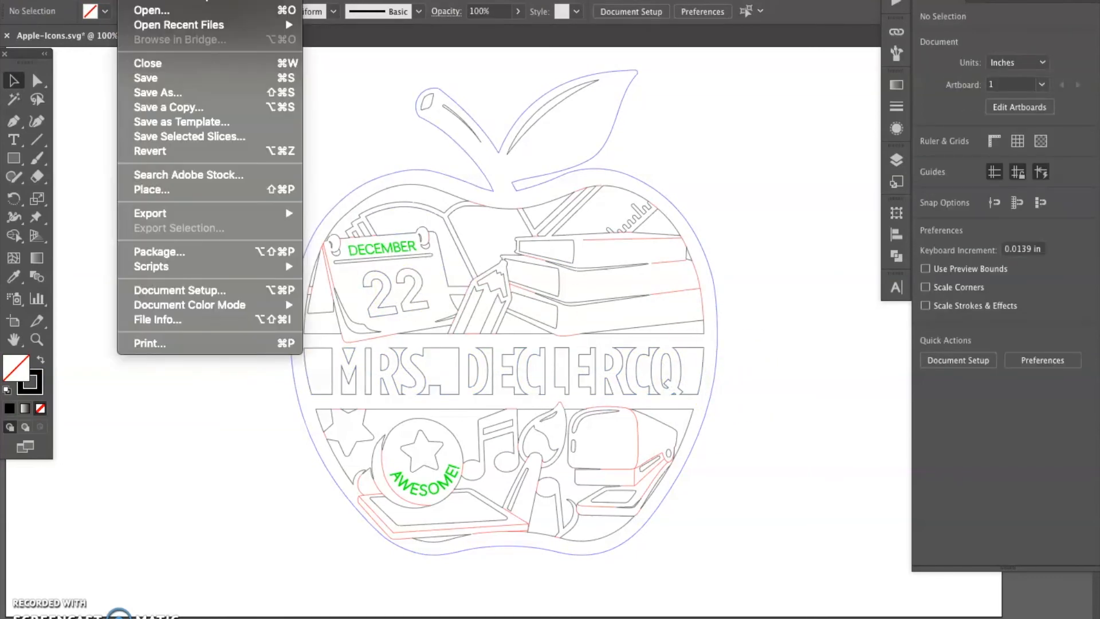
pyautogui.click(163, 92)
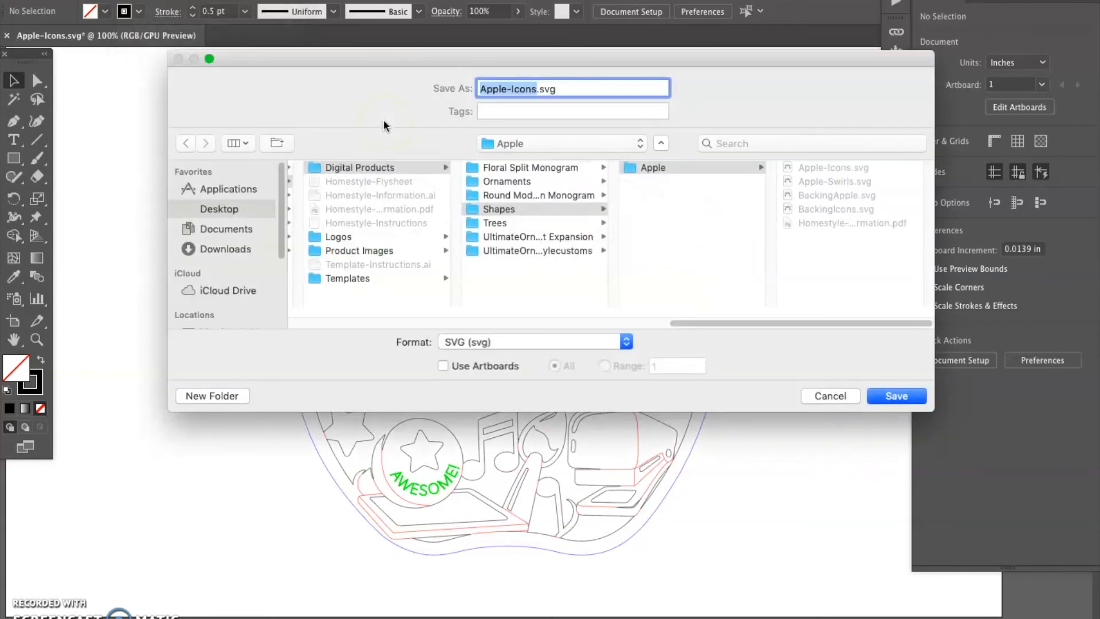
pyautogui.click(535, 87)
pyautogui.write('x')
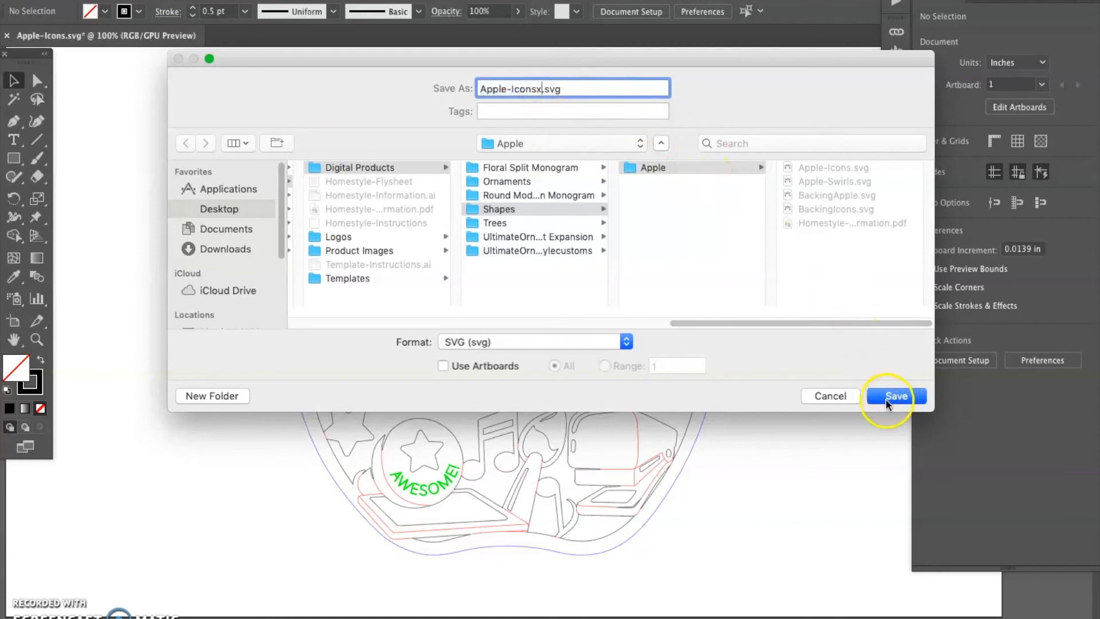
pyautogui.click(897, 396)
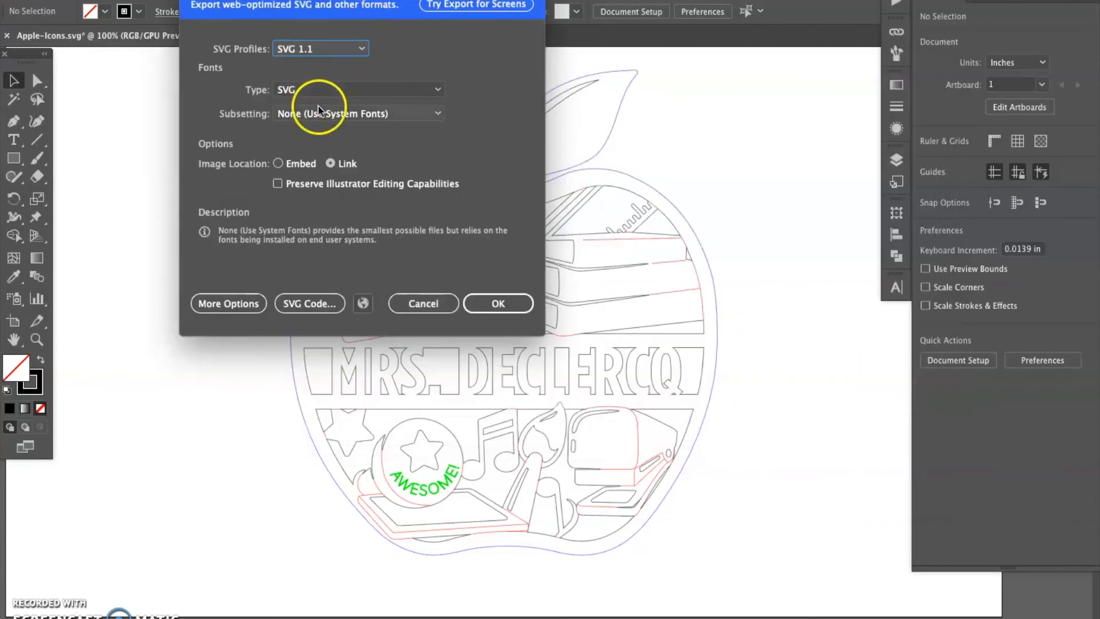
pyautogui.click(278, 164)
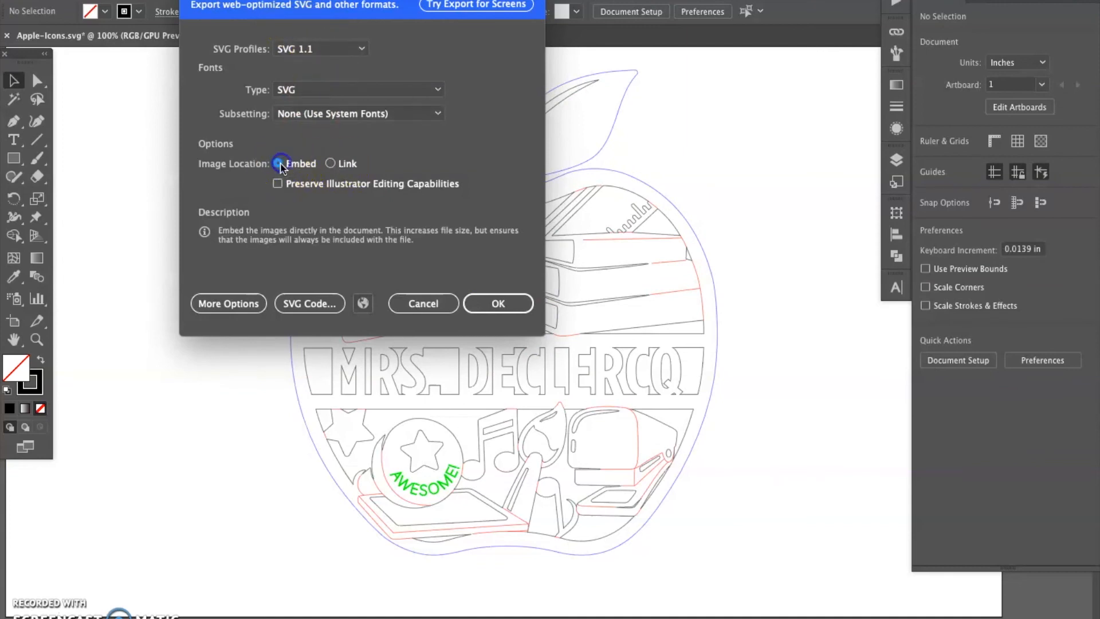
pyautogui.click(502, 306)
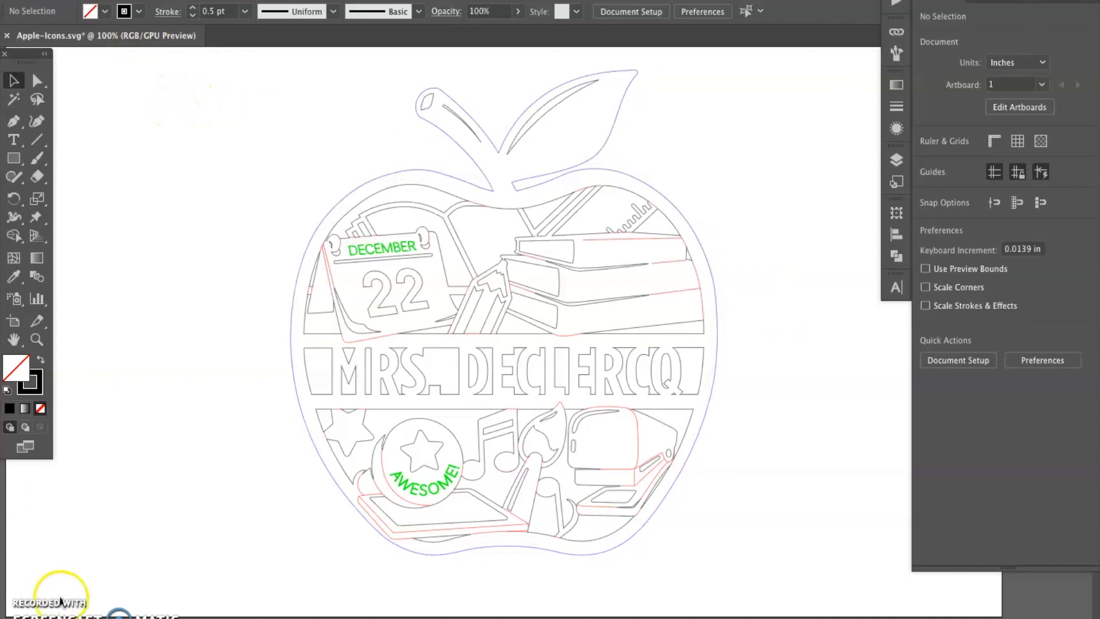
pyautogui.click(78, 554)
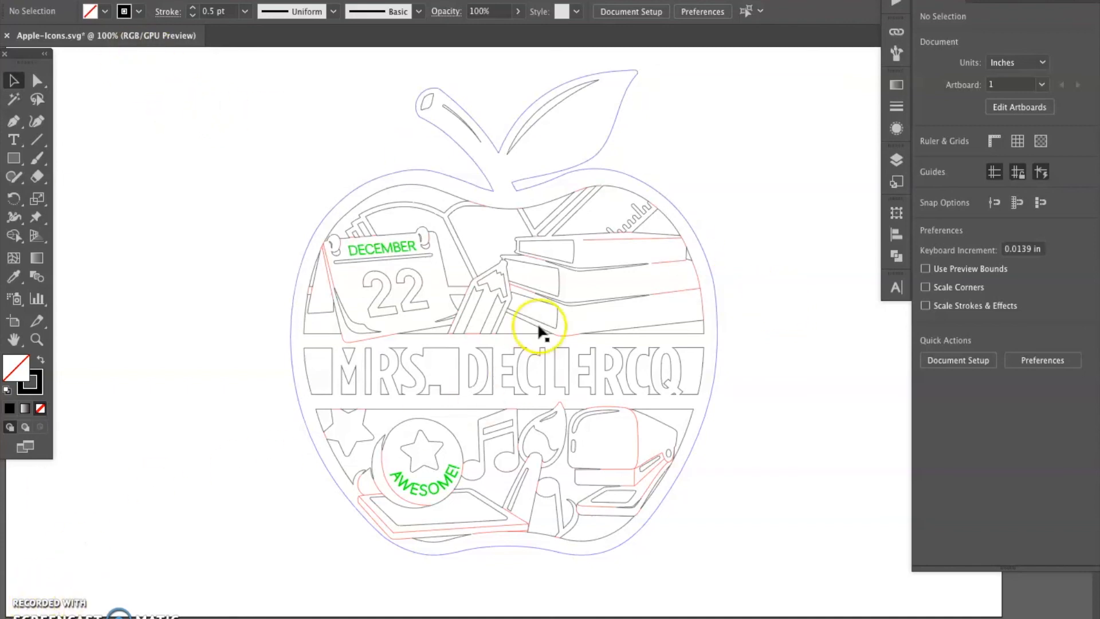
pyautogui.press('Tab')
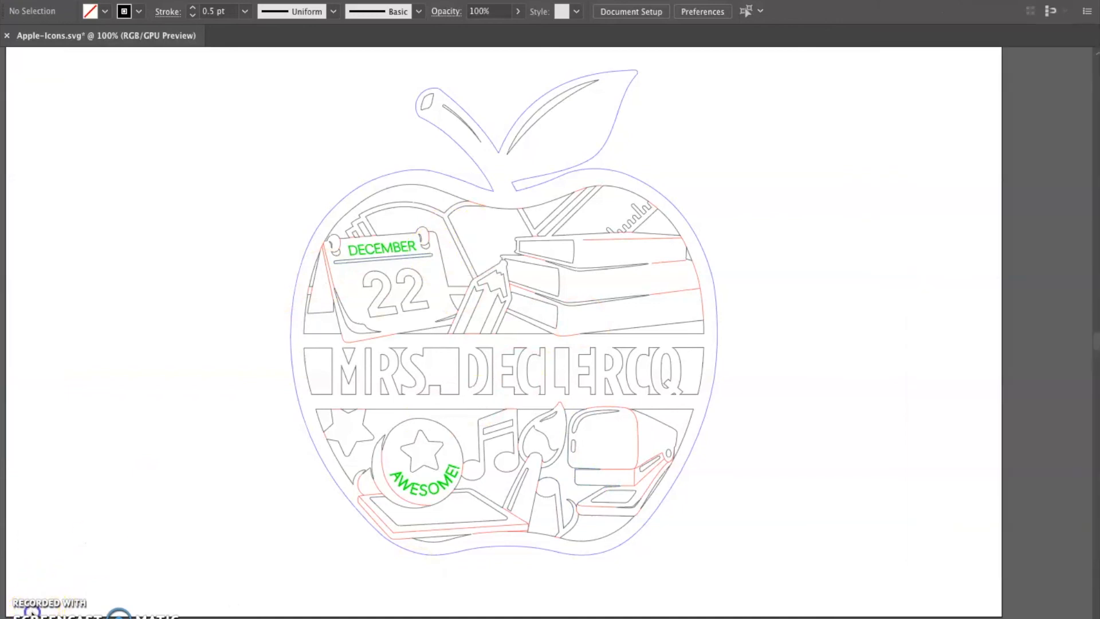
pyautogui.click(232, 603)
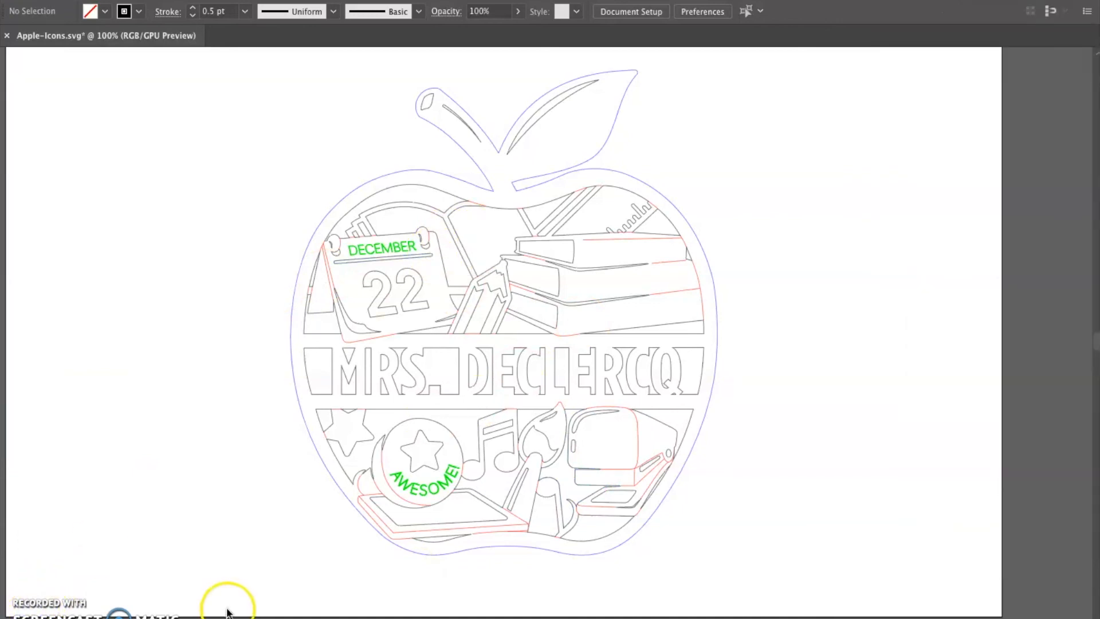